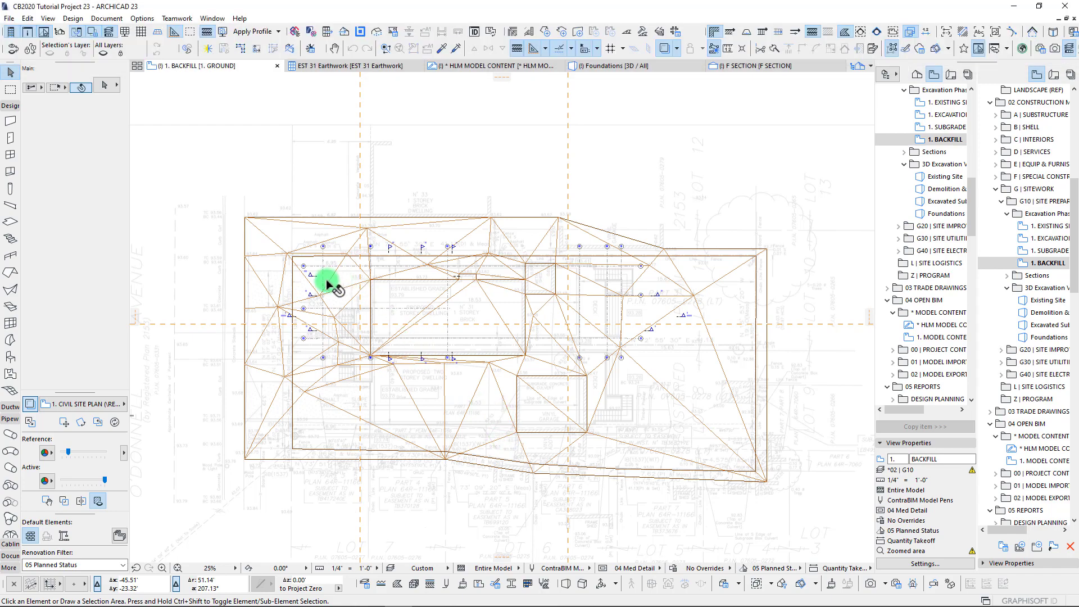
Pick up the existing SITE TOPO mesh's settings for a new mesh.
scroll(326, 279, "up", 5)
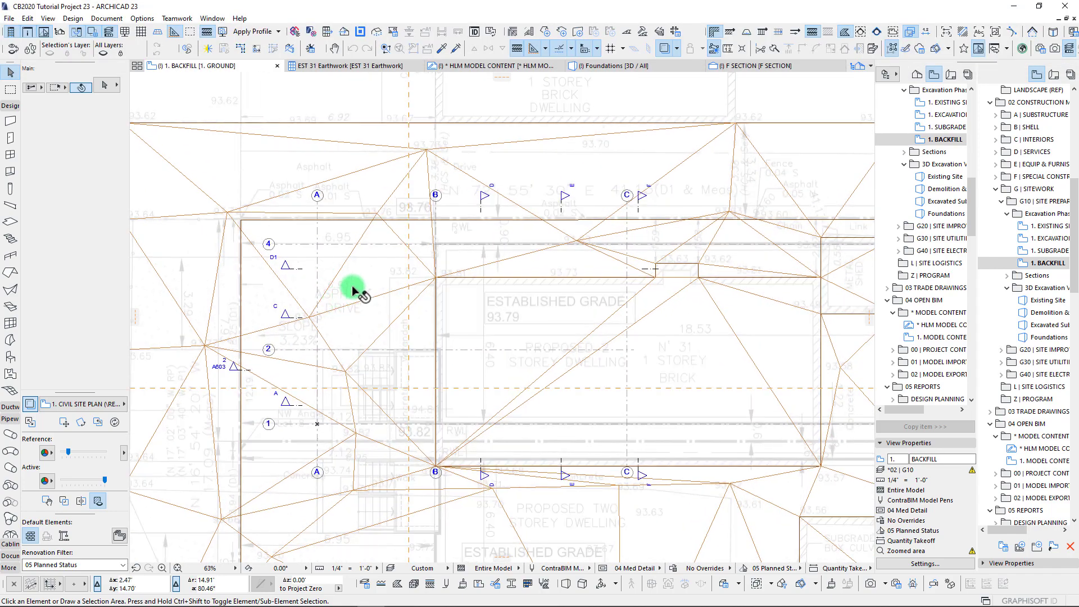
middle_click_drag(361, 298, 427, 306)
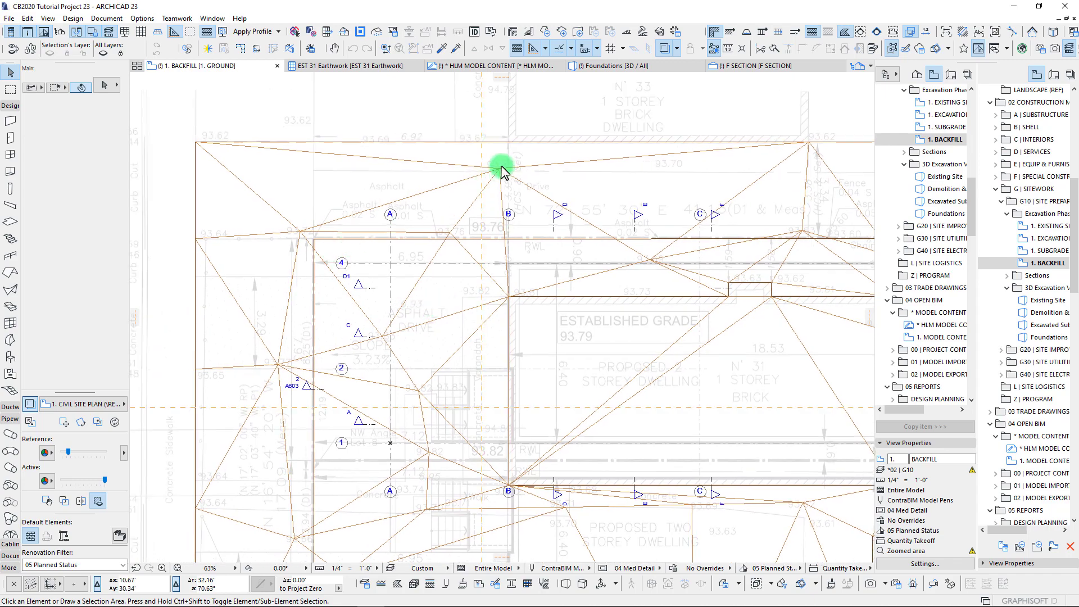
scroll(391, 336, "up", 5)
middle_click_drag(386, 340, 436, 386)
scroll(444, 371, "down", 4)
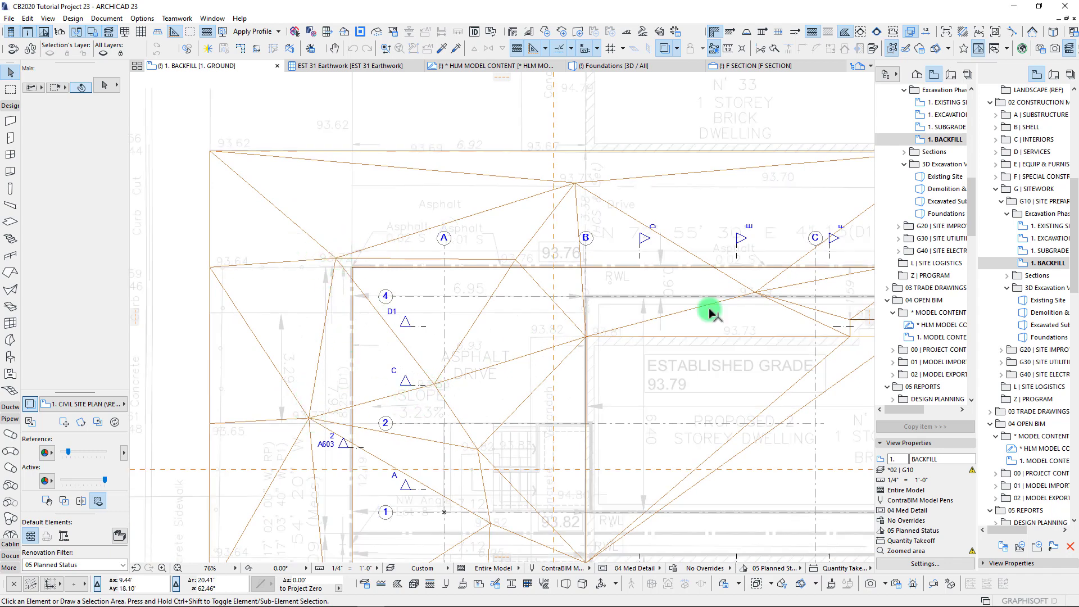
middle_click_drag(711, 313, 701, 368)
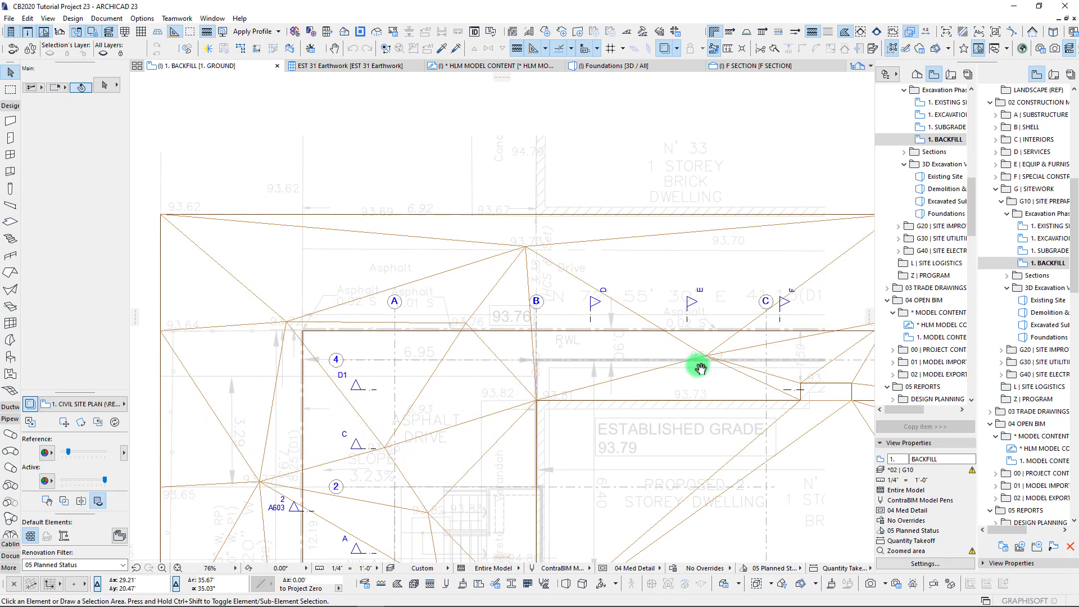
left_click(265, 218)
left_click(265, 212, "alt")
Draw a rectangular mesh about 91.53' by 56.66' in the empty area above the site plan.
scroll(342, 307, "down", 5)
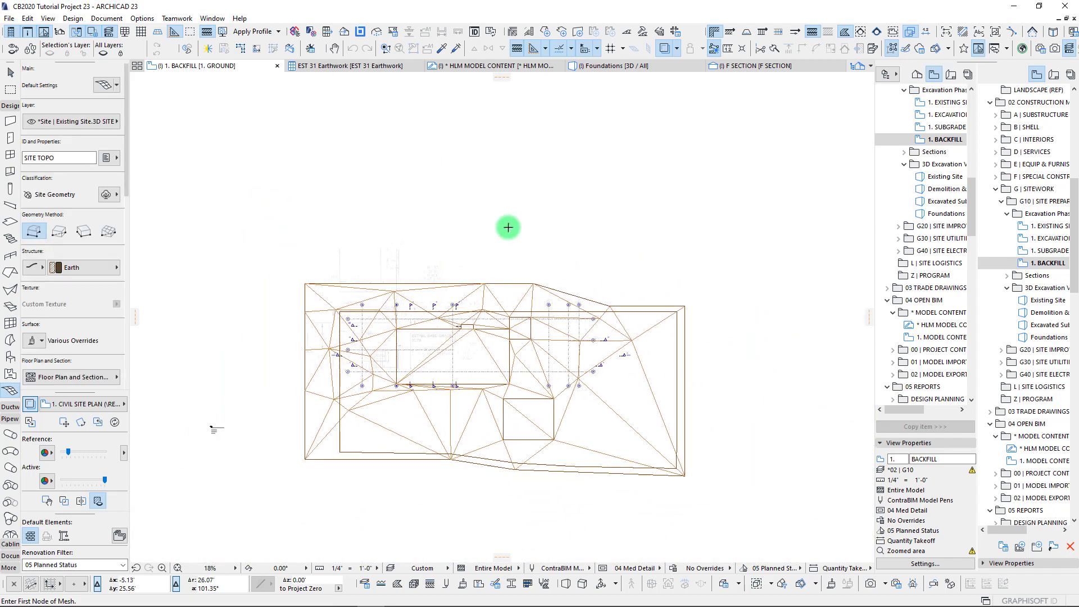
middle_click_drag(509, 227, 413, 313)
scroll(416, 272, "up", 3)
middle_click_drag(420, 260, 422, 283)
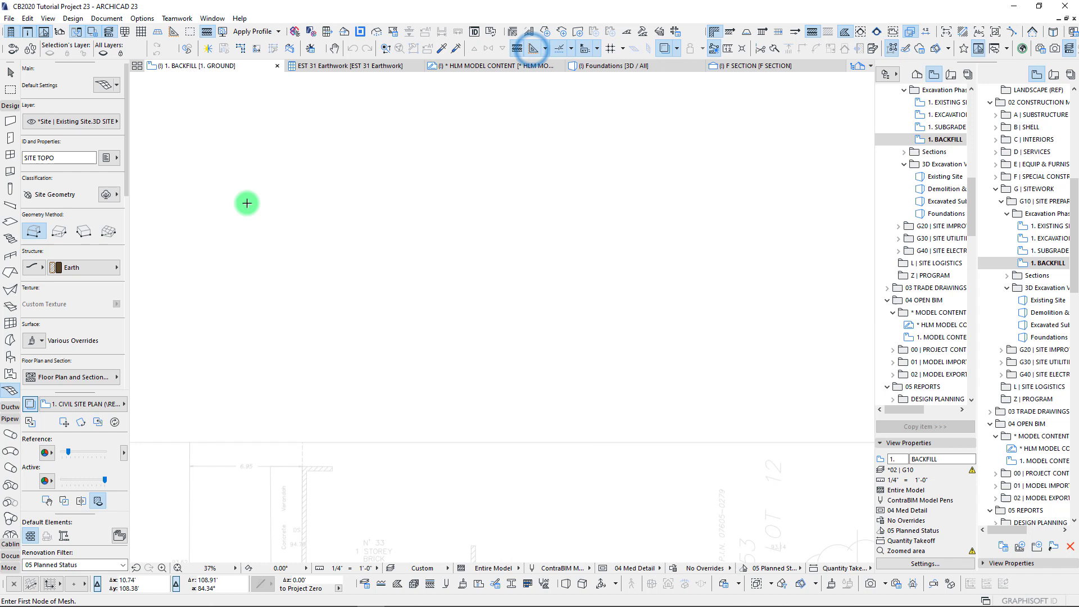
left_click(281, 136)
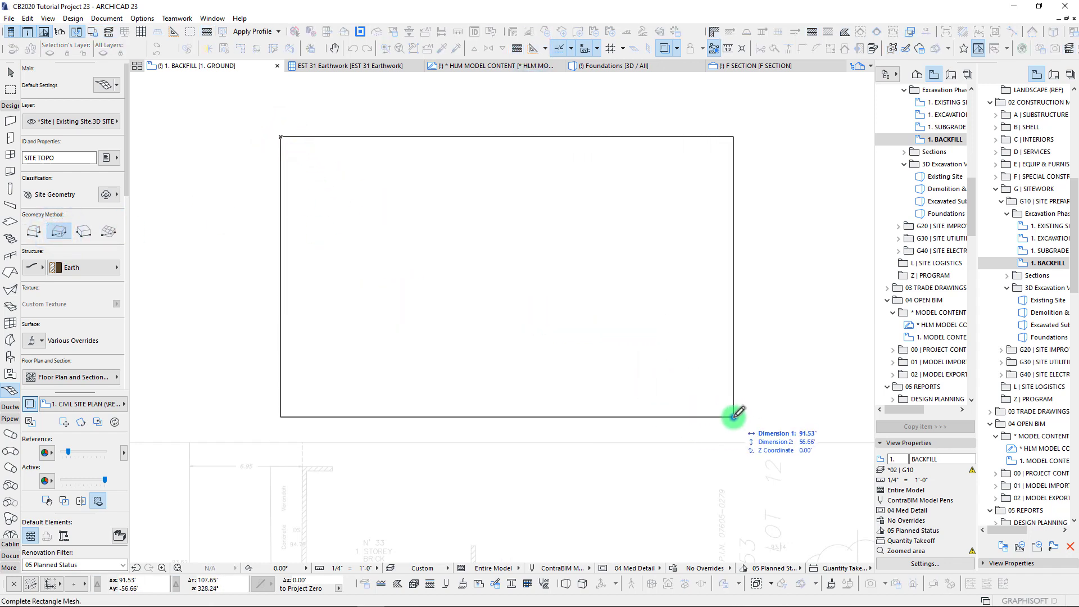
left_click(734, 417)
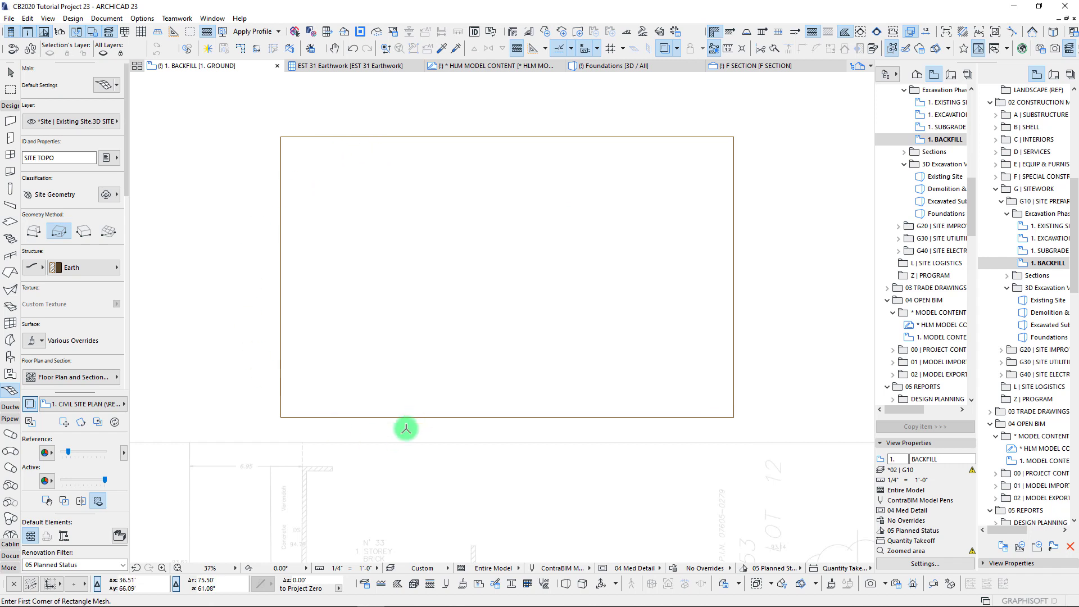
left_click(9, 420)
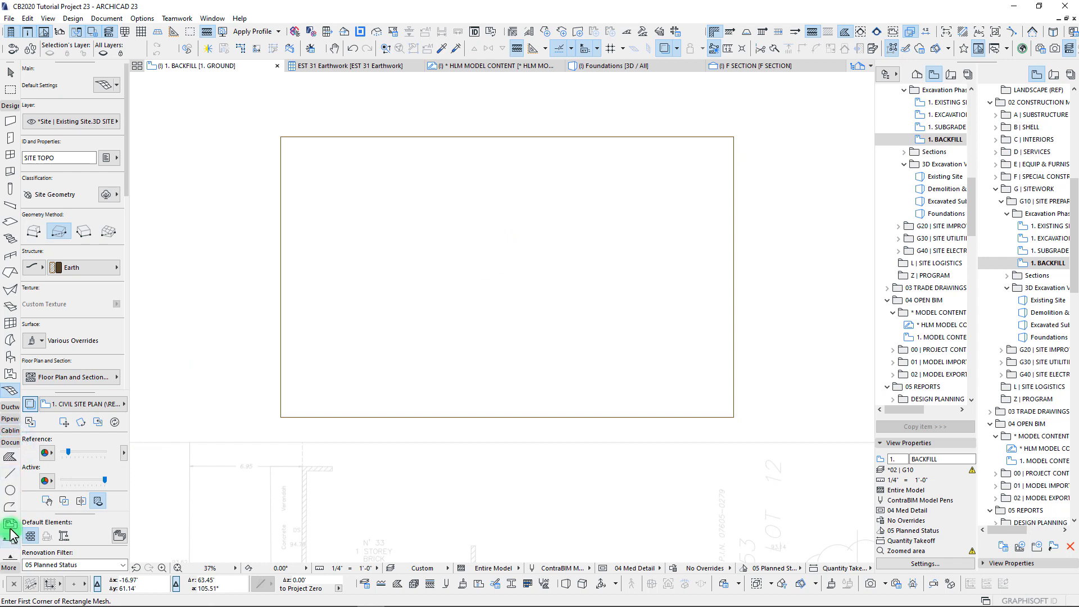
Select the new rectangular mesh and hide the Trace Reference drawing.
left_click(9, 506)
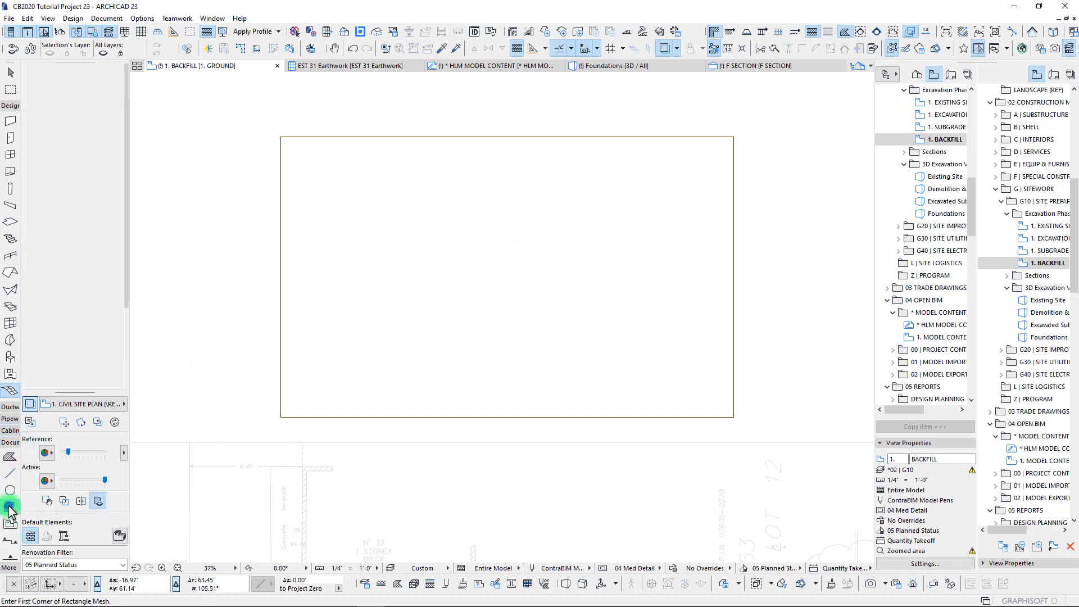
left_click(365, 262, "shift")
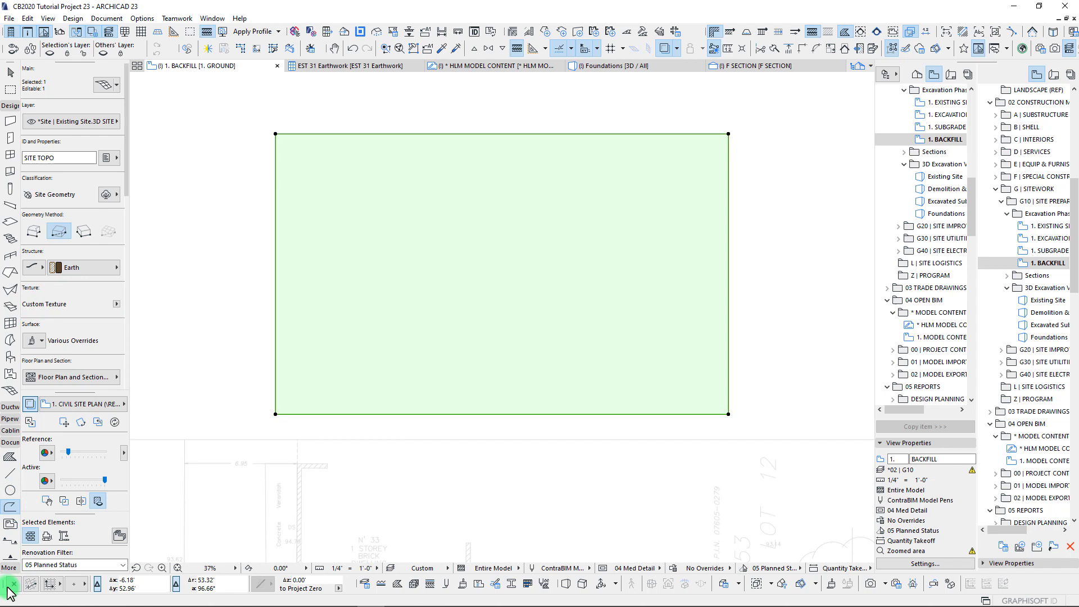
left_click(29, 404)
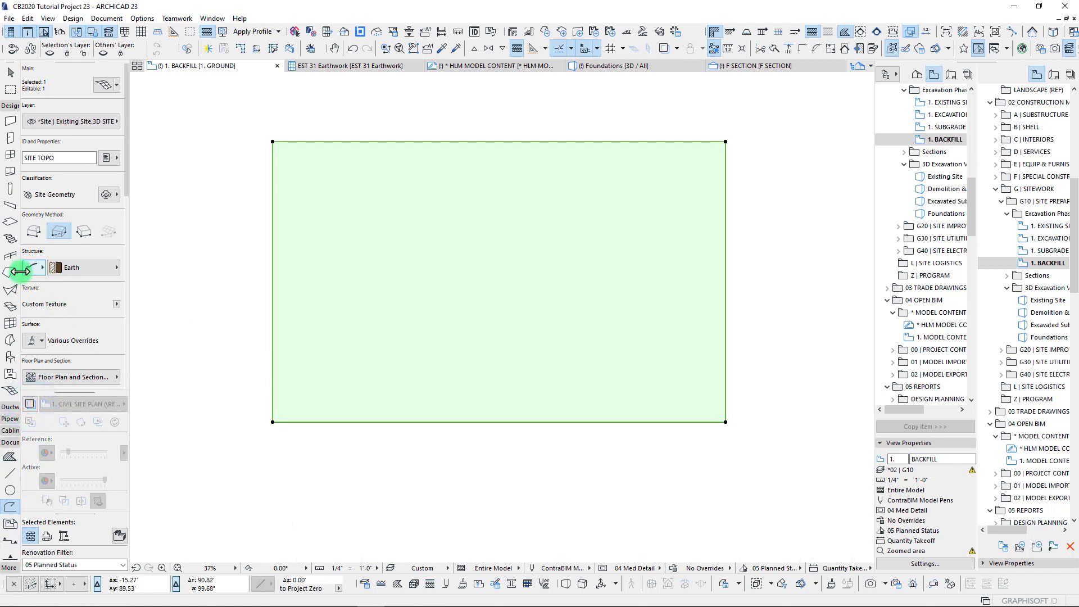
Set the mesh's Bottom reference to Home Story so its elevation reads 0.00'.
scroll(76, 270, "down", 3)
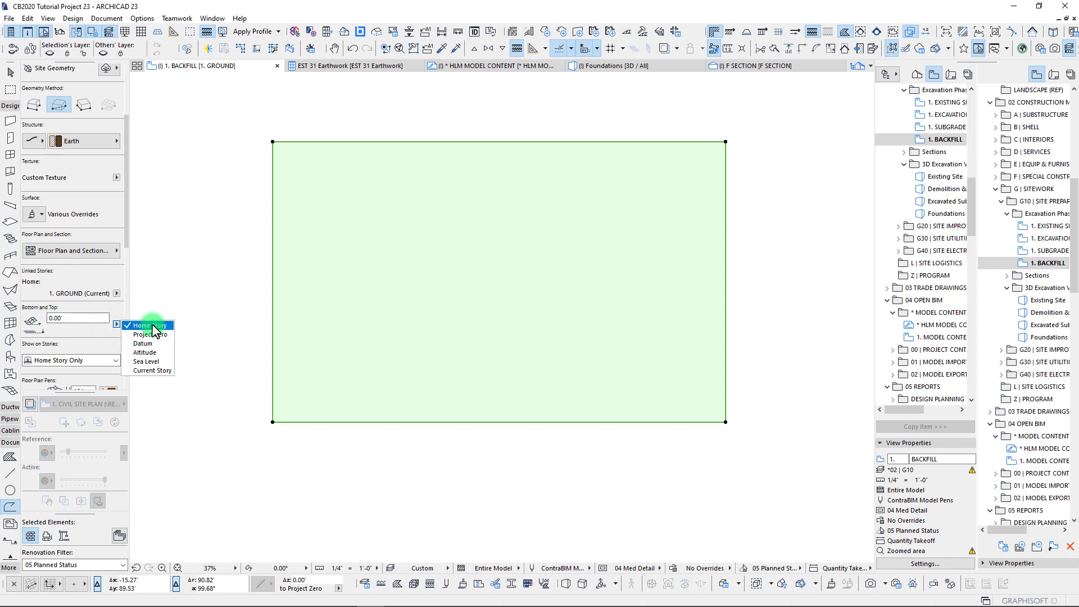
left_click(147, 361)
left_click(70, 318)
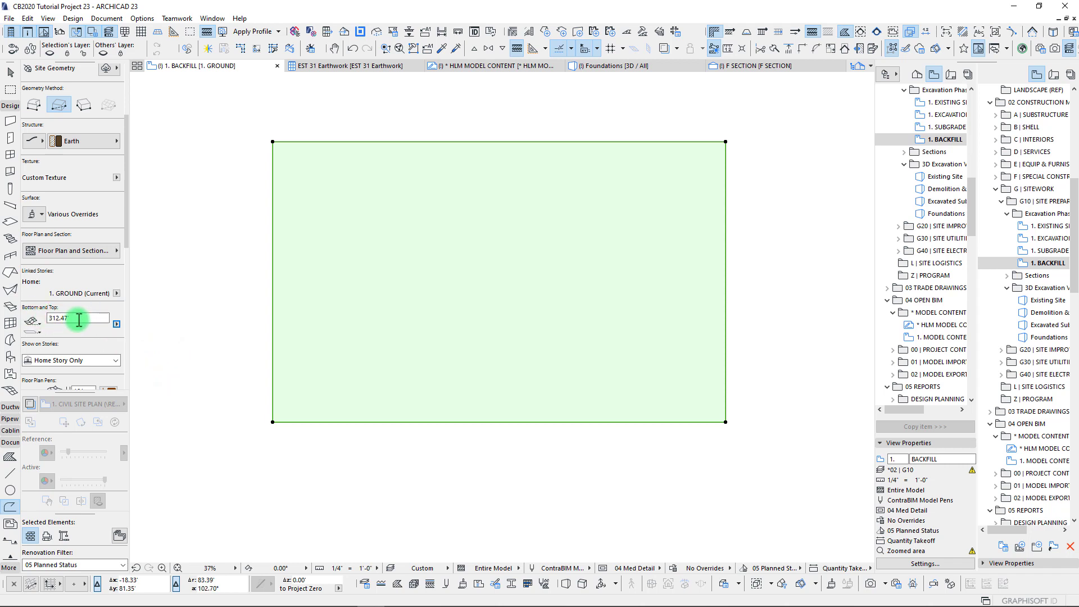
left_click(117, 324)
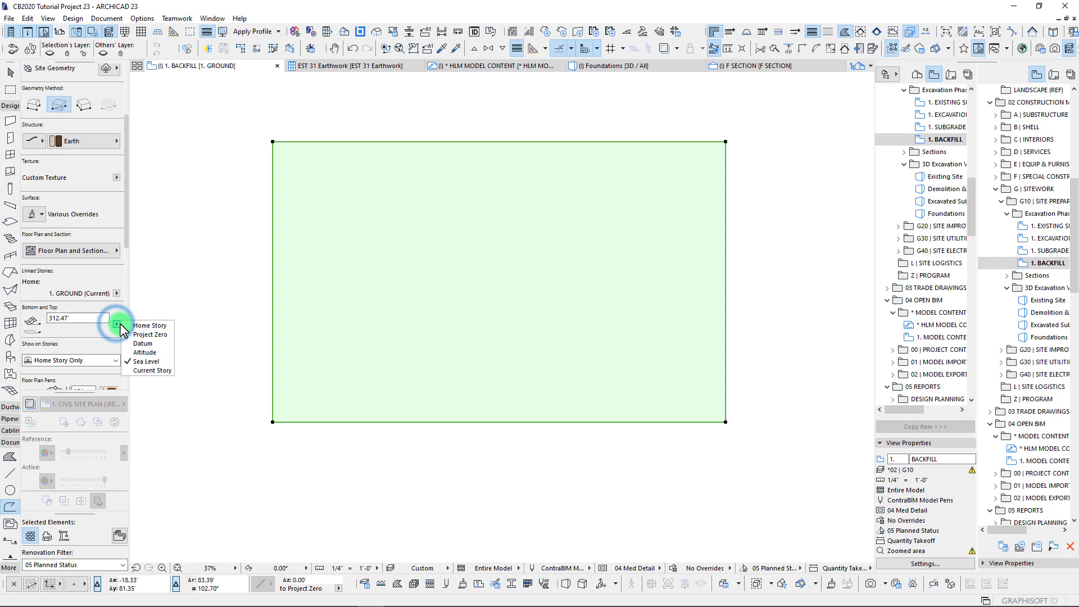
left_click(141, 352)
left_click(117, 325)
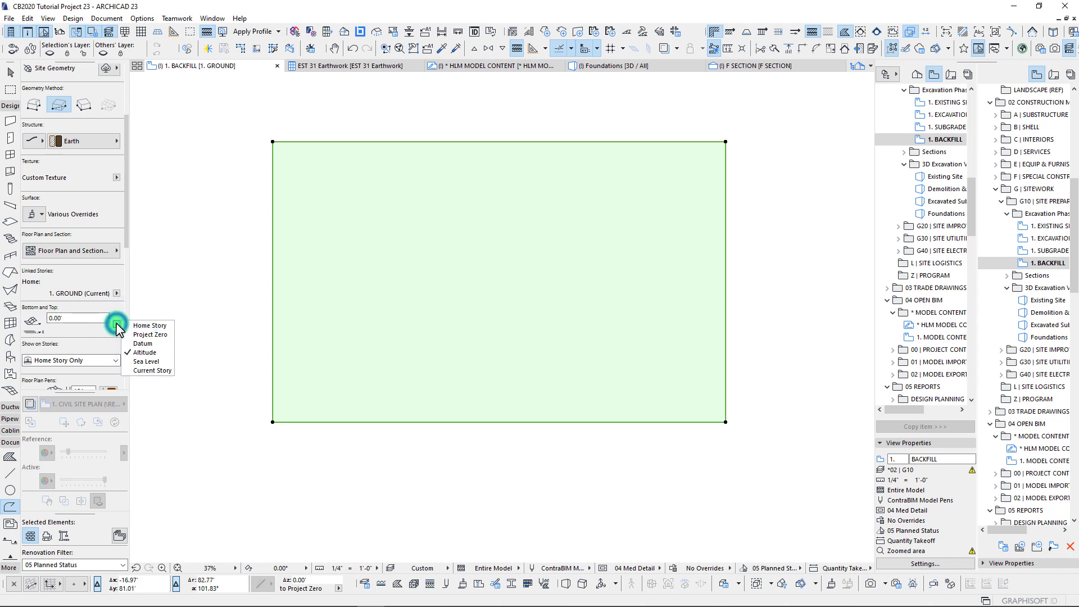
left_click(131, 374)
left_click(164, 325)
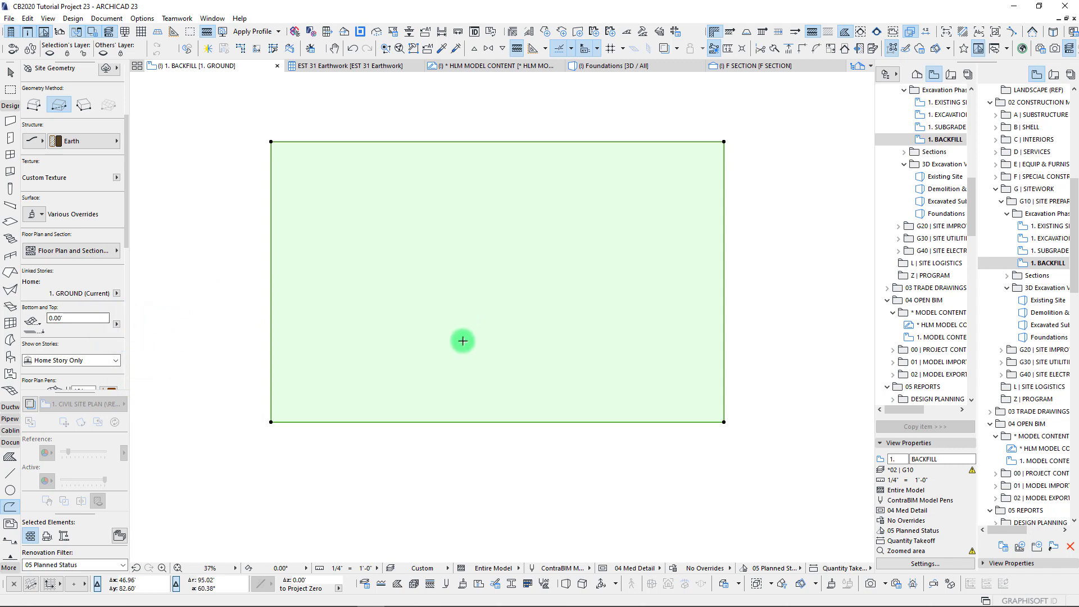
middle_click_drag(461, 337, 416, 361)
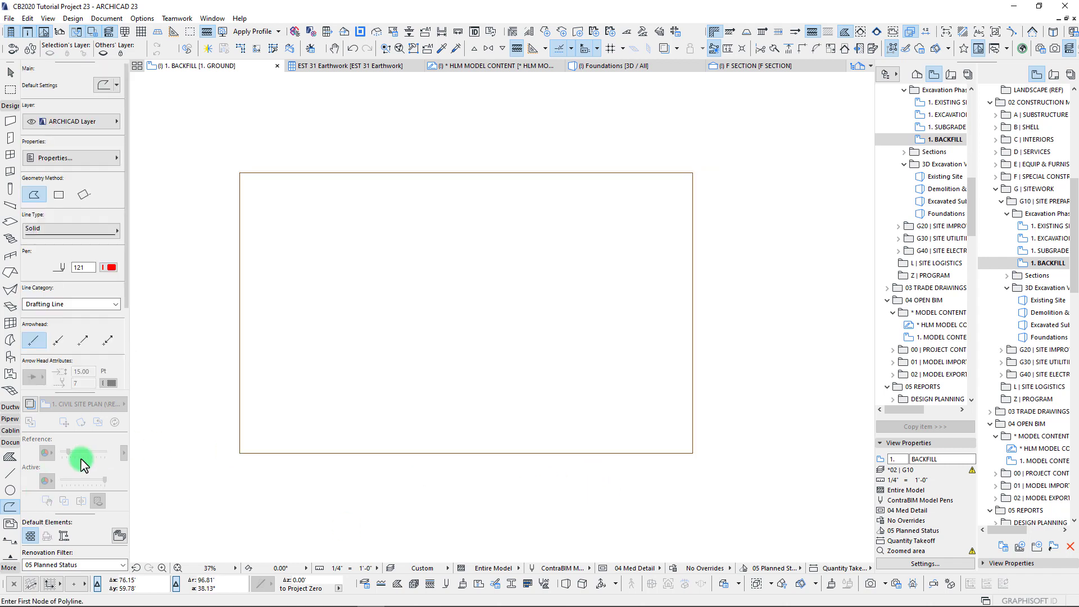
Draw a jagged polyline contour up the right side of the site rectangle.
left_click(11, 507)
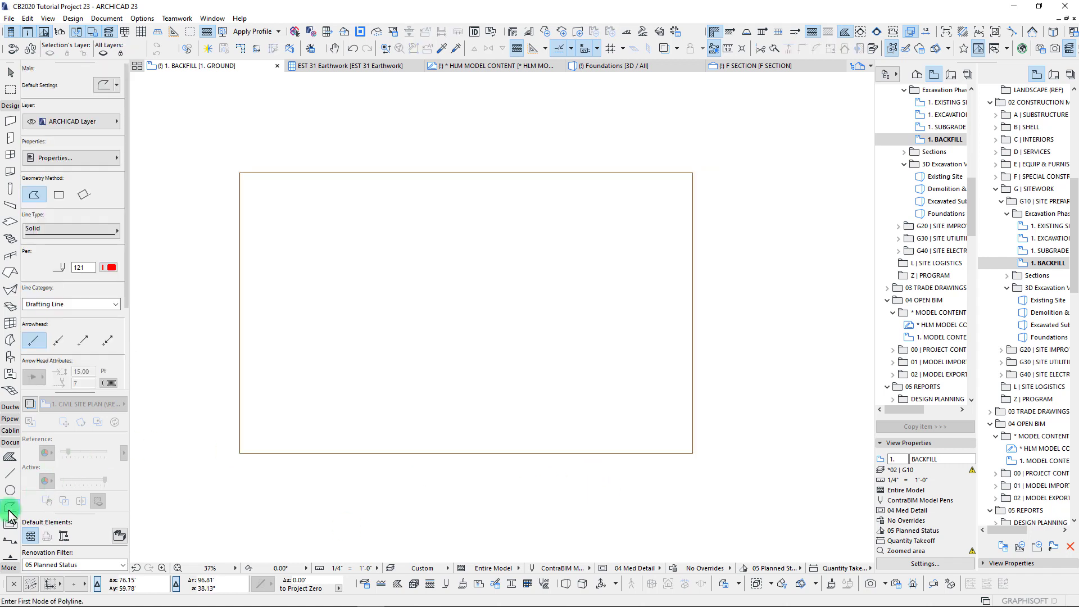
left_click(630, 441)
left_click(661, 413)
left_click(674, 386)
left_click(681, 340)
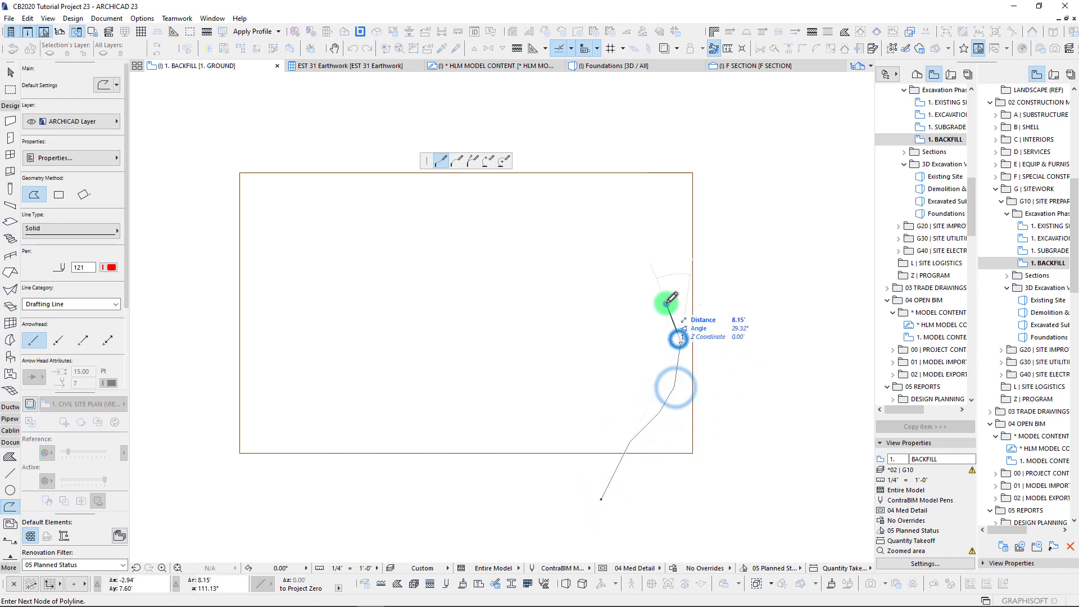
left_click(668, 288)
left_click(659, 246)
left_click(672, 211)
double_click(716, 179)
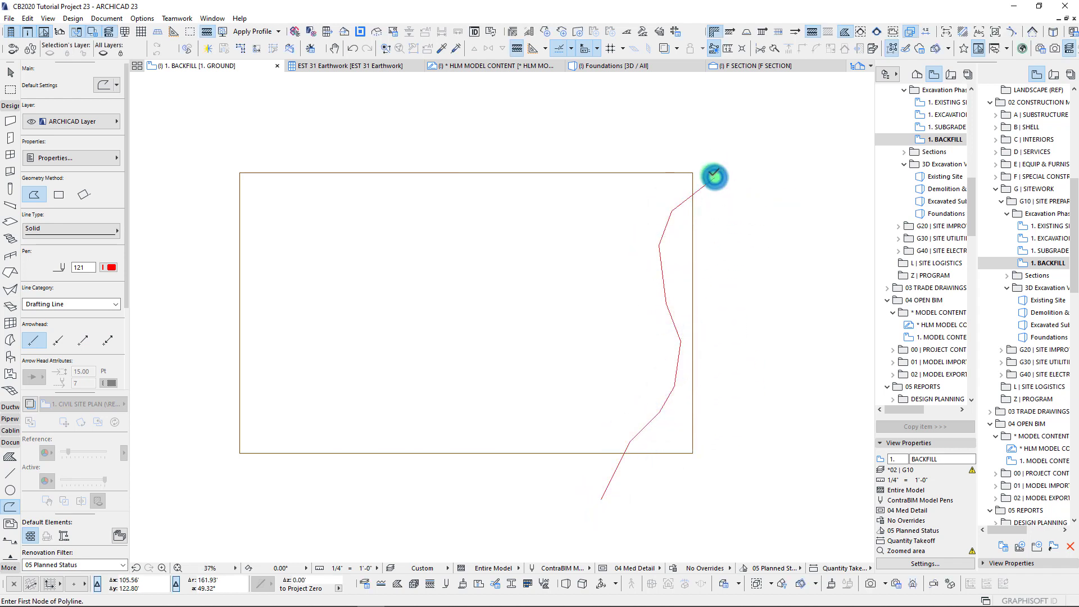
Draw a second jagged contour from above the mesh down to below it, left of the first.
left_click(701, 146)
left_click(622, 210)
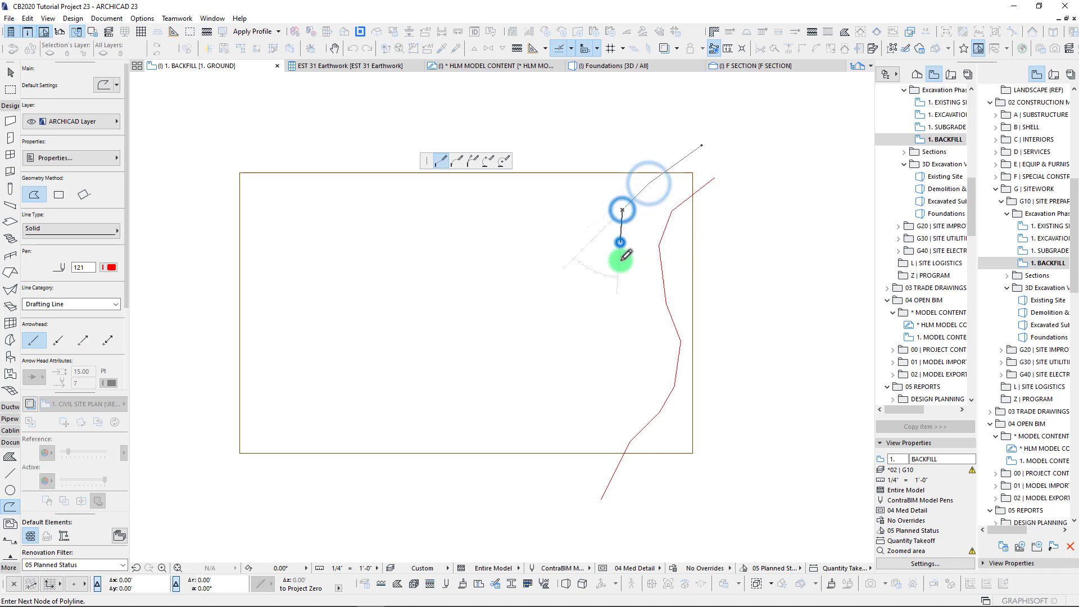
left_click(621, 243)
left_click(632, 308)
left_click(647, 348)
left_click(647, 374)
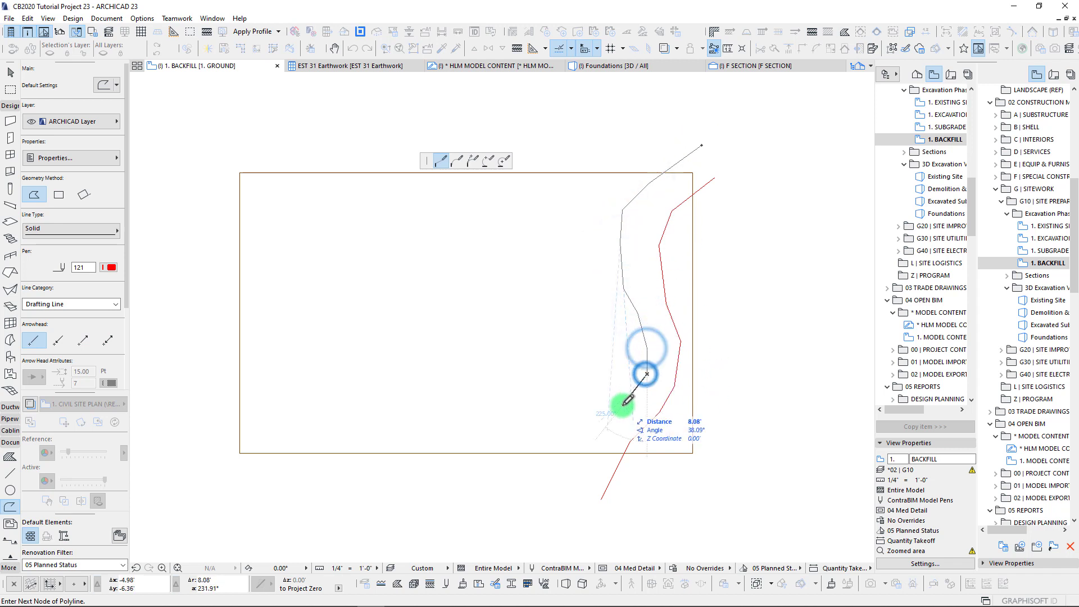
left_click(623, 405)
left_click(590, 430)
double_click(560, 482)
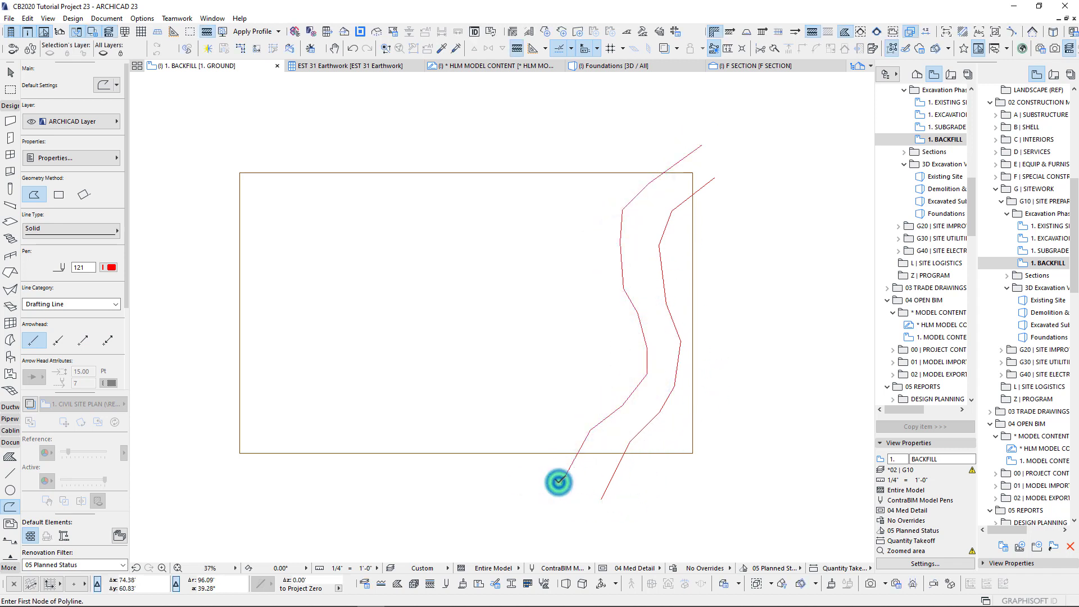
Draw a third jagged contour from below the mesh up through it to above the top edge.
left_click(505, 481)
left_click(532, 425)
left_click(563, 398)
left_click(590, 377)
left_click(603, 350)
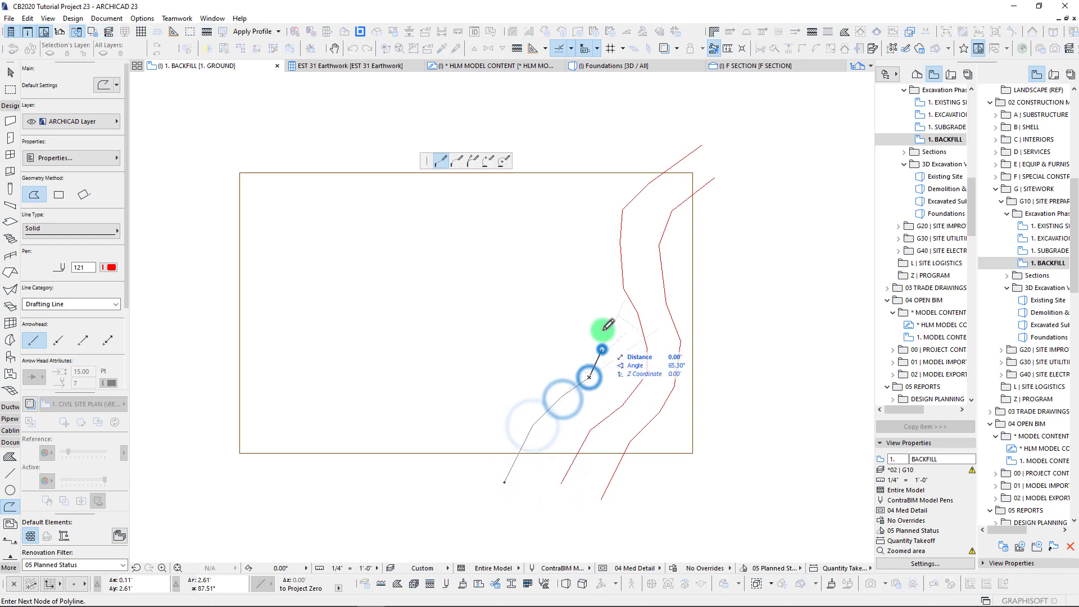
left_click(603, 326)
left_click(581, 285)
left_click(568, 253)
left_click(561, 198)
double_click(568, 135)
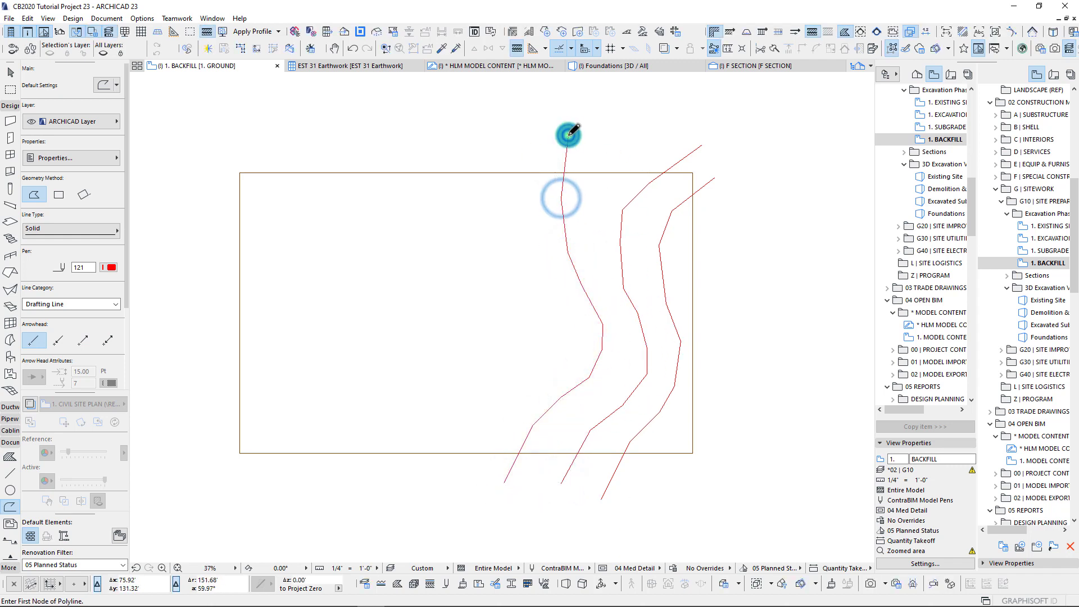
Draw the fourth, leftmost jagged contour down through the mesh to below the site.
left_click(512, 124)
left_click(510, 201)
left_click(511, 248)
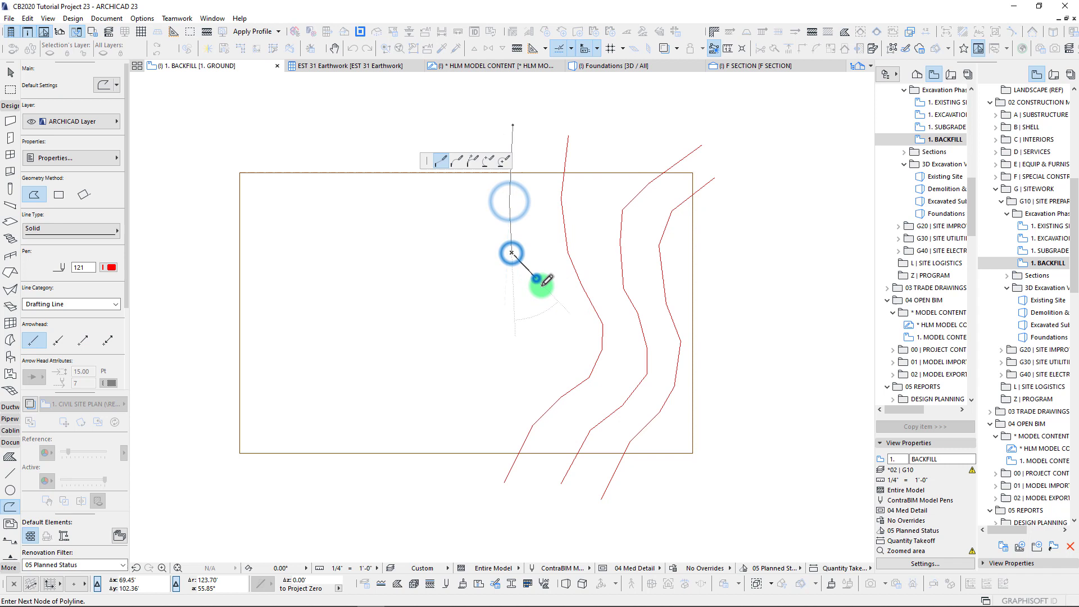
left_click(561, 308)
left_click(562, 336)
left_click(554, 360)
left_click(531, 374)
left_click(478, 395)
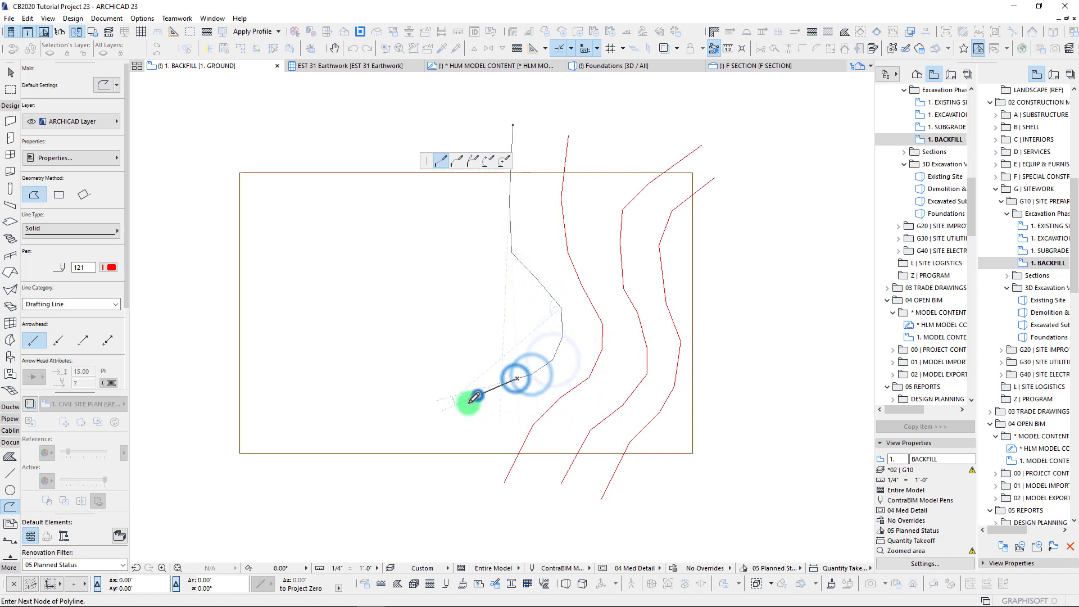
left_click(460, 415)
left_click(445, 441)
left_click(433, 480)
left_click(433, 479)
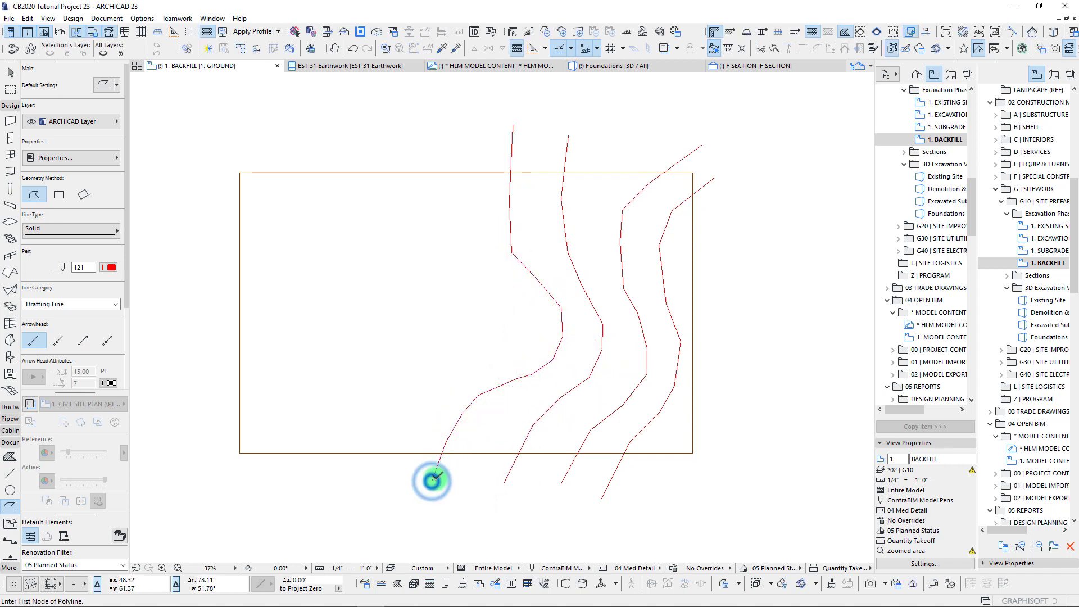
mouse_move(406, 334)
middle_mouse_down()
mouse_move(609, 224)
mouse_move(755, 178)
middle_mouse_up()
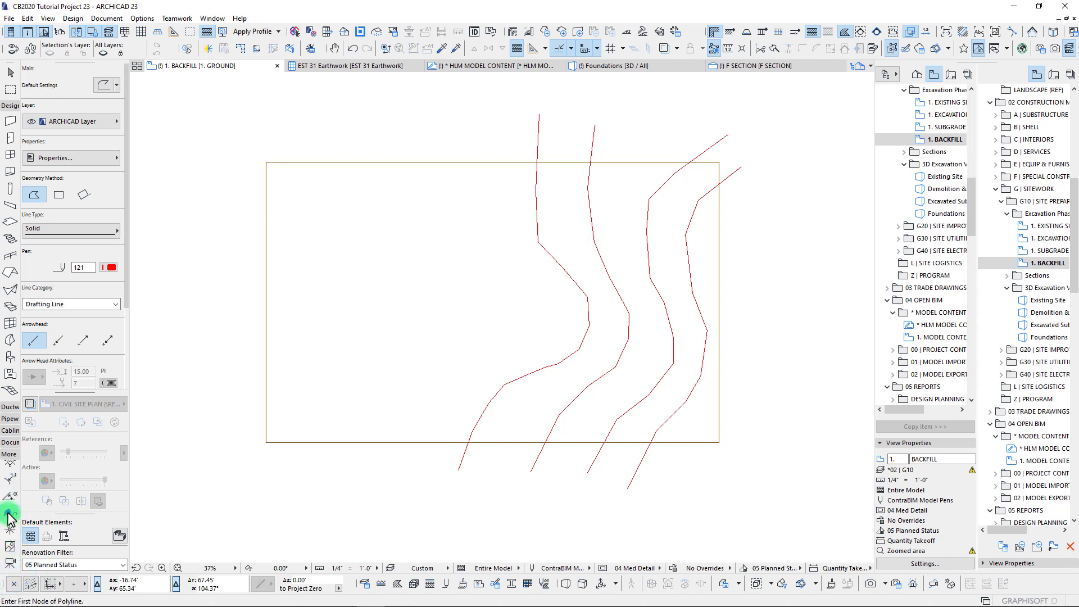
Draw a curved spline contour from above the site, bending down-left to below it.
left_click(9, 515)
left_click(508, 124)
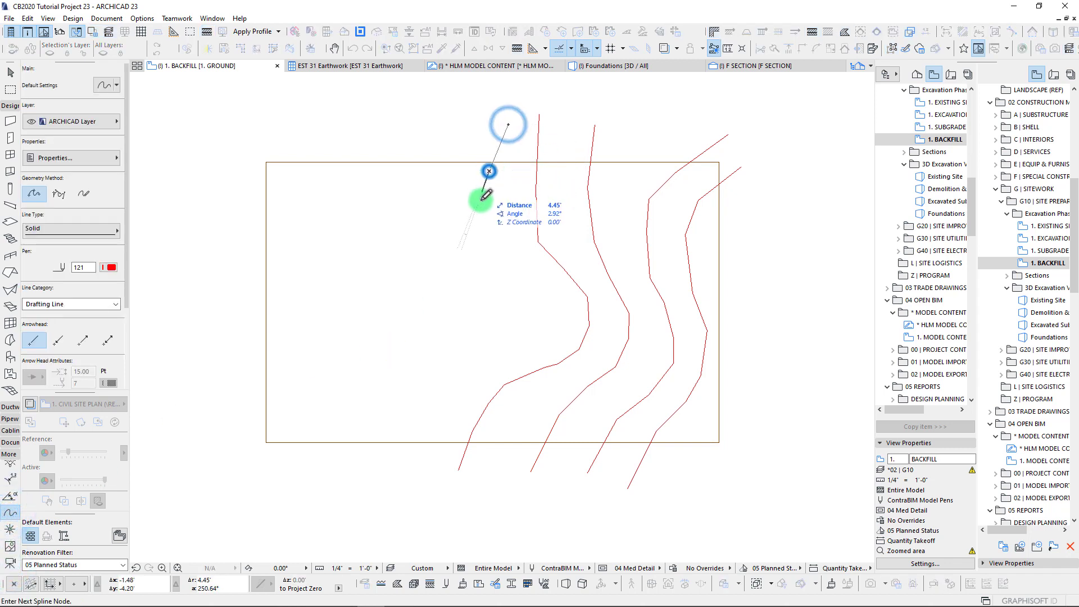
left_click(489, 173)
left_click(483, 215)
left_click(497, 254)
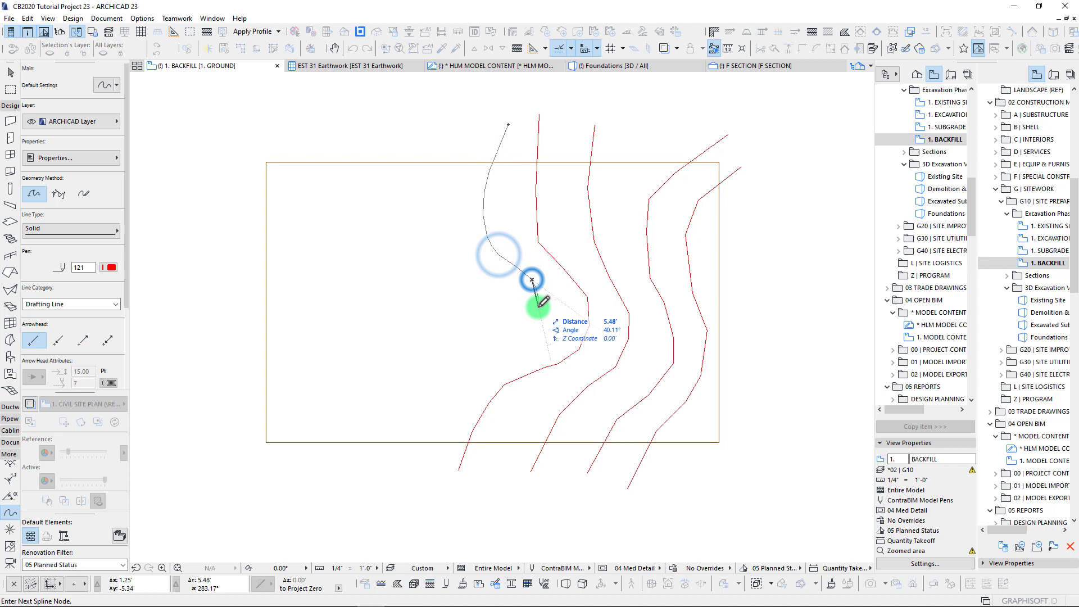
left_click(528, 281)
left_click(539, 309)
left_click(528, 338)
left_click(495, 349)
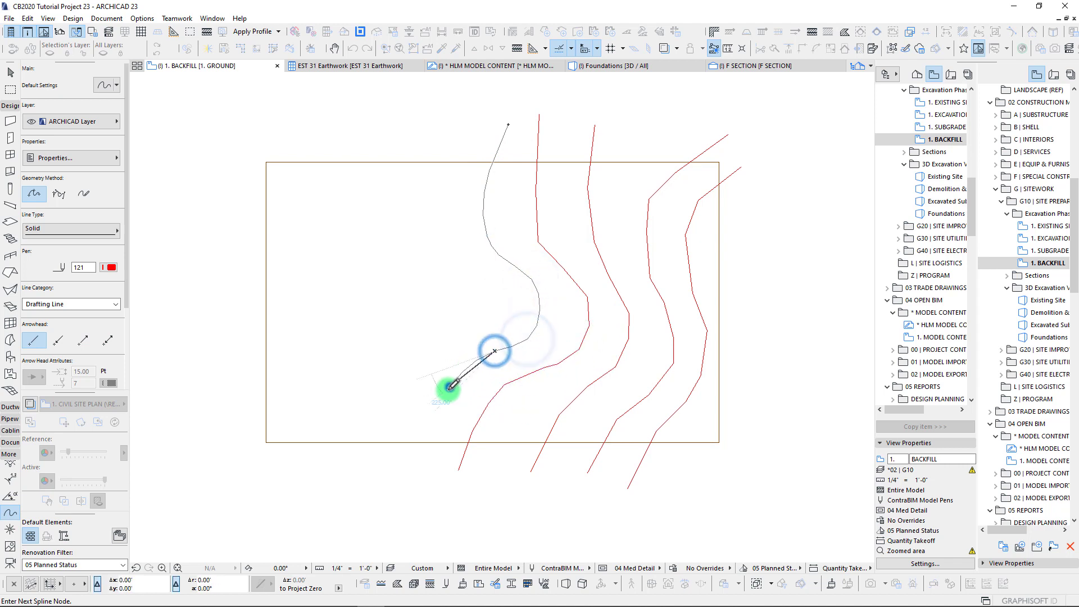
left_click(450, 386)
double_click(418, 459)
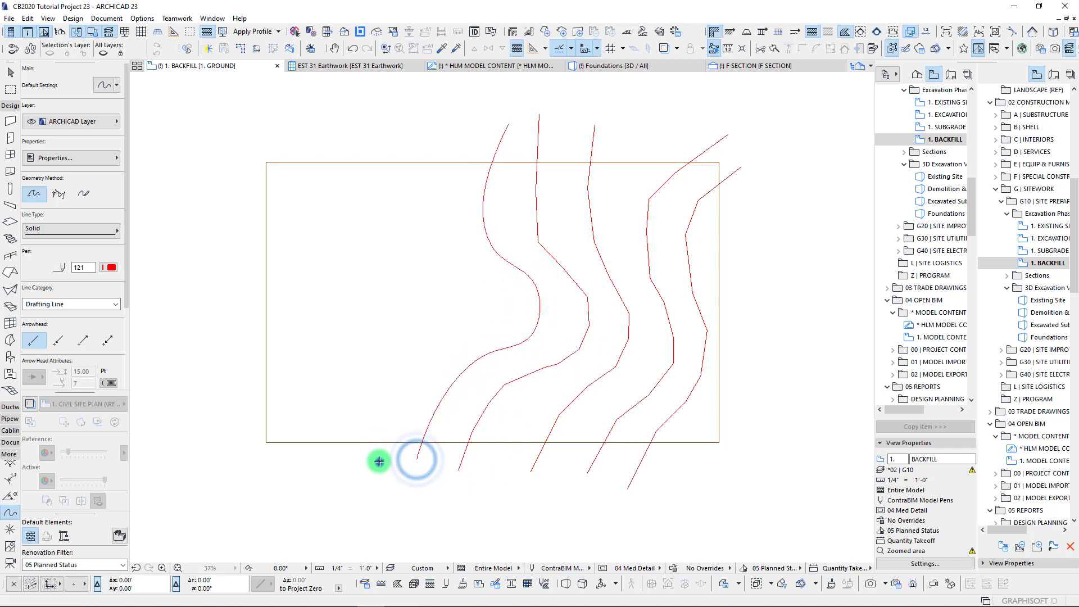
Add a second spline contour running from below the bottom edge up past the top edge.
left_click(380, 462)
left_click(385, 421)
left_click(405, 383)
left_click(444, 351)
left_click(471, 332)
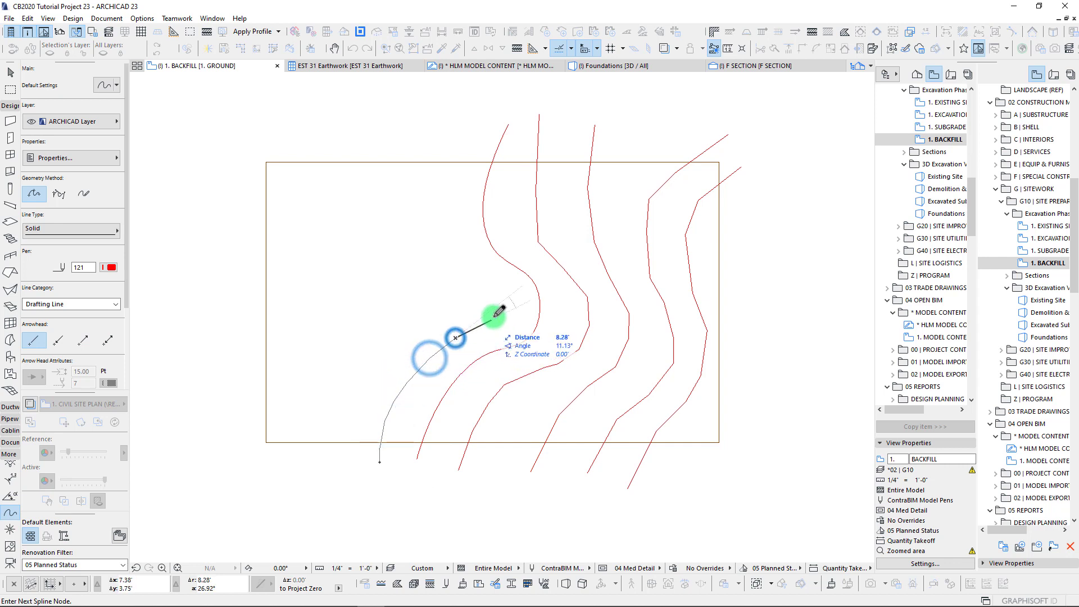
left_click(493, 316)
left_click(501, 293)
left_click(478, 270)
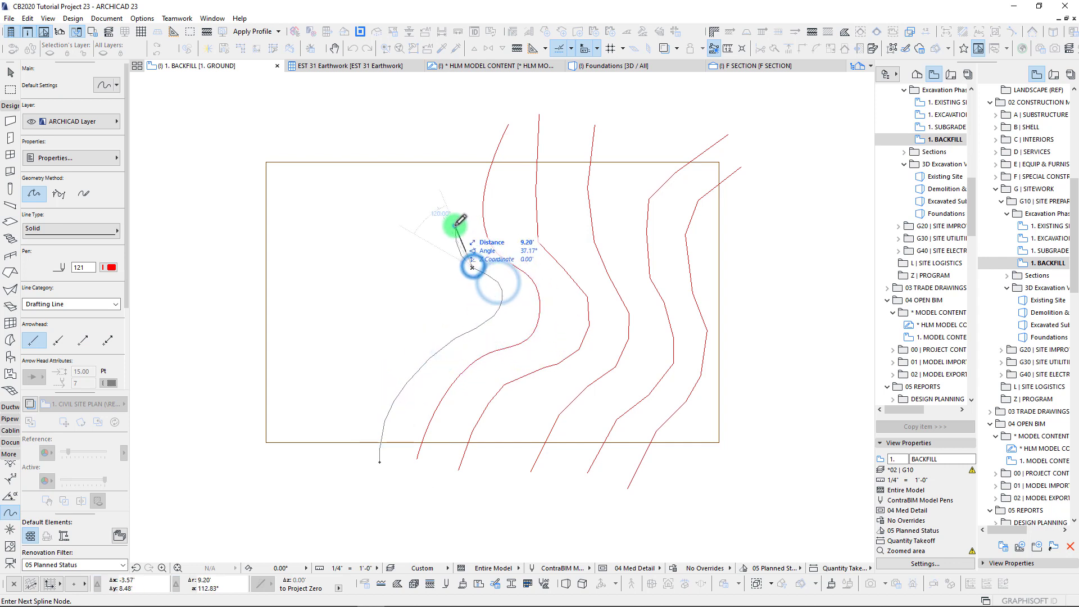
left_click(455, 226)
double_click(465, 137)
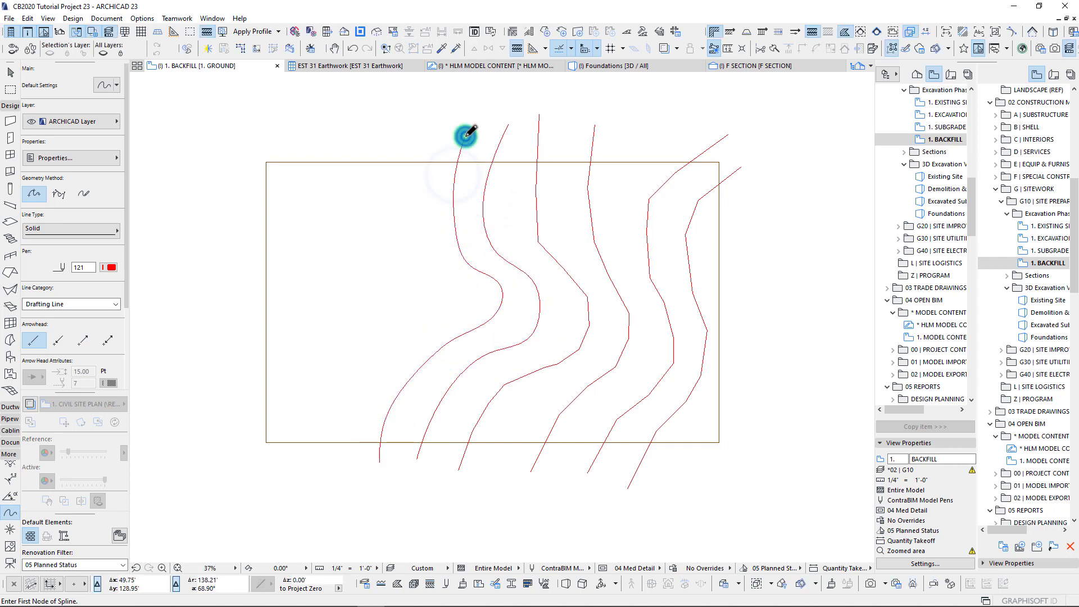
Add a third spline contour from above the top edge curving down-left below the site.
left_click(434, 129)
left_click(423, 205)
left_click(418, 248)
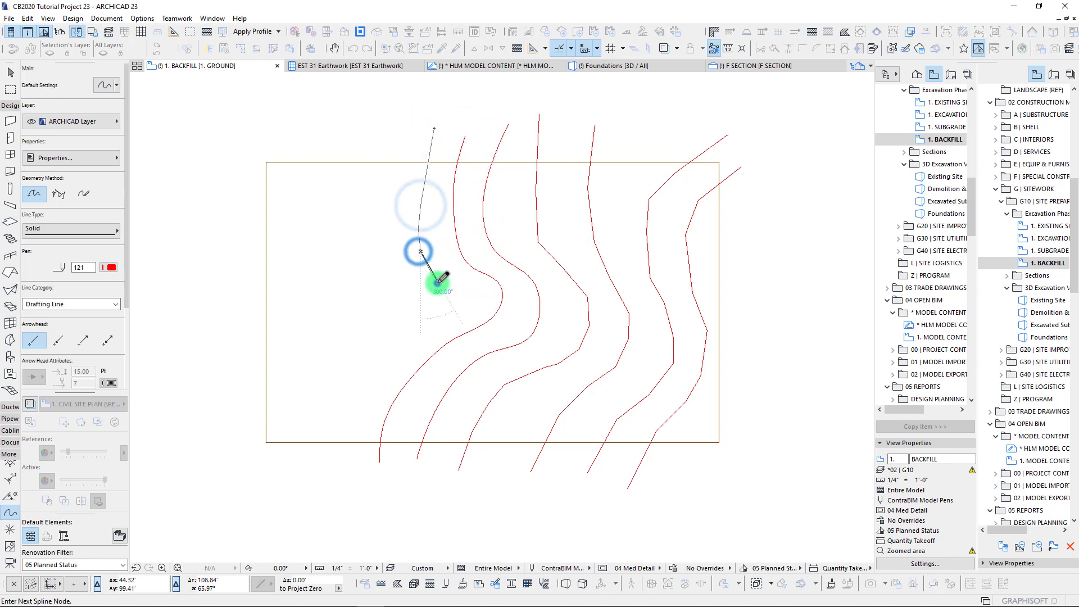
left_click(437, 281)
left_click(453, 296)
left_click(431, 326)
left_click(397, 353)
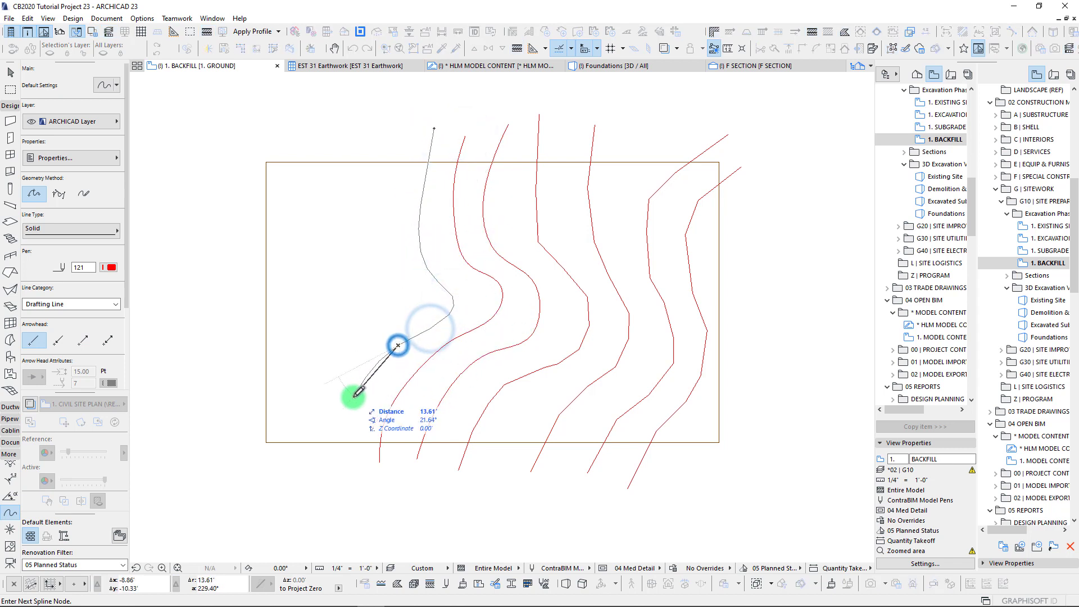
left_click(353, 399)
double_click(335, 469)
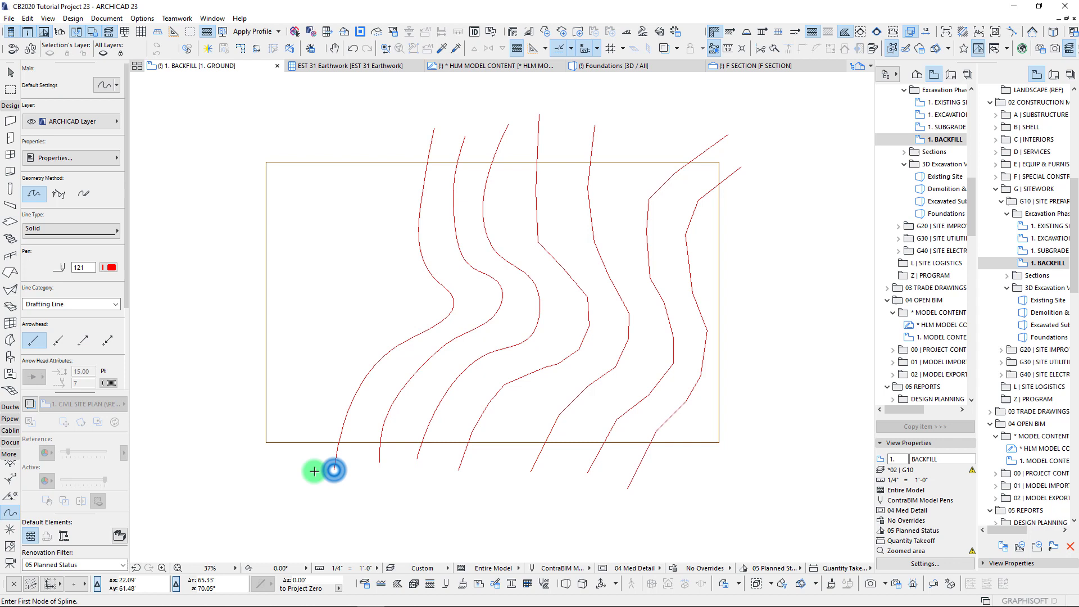
Add a fourth spline contour from below the bottom edge curving up to above the top.
left_click(298, 468)
left_click(300, 430)
left_click(323, 377)
left_click(339, 345)
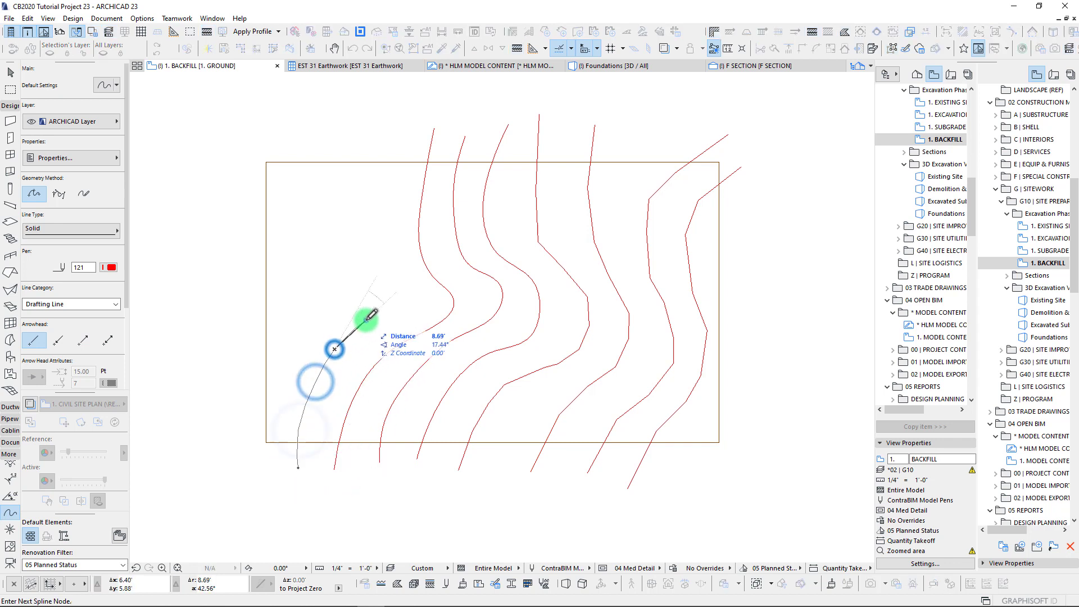
left_click(366, 319)
left_click(394, 306)
left_click(399, 256)
left_click(392, 223)
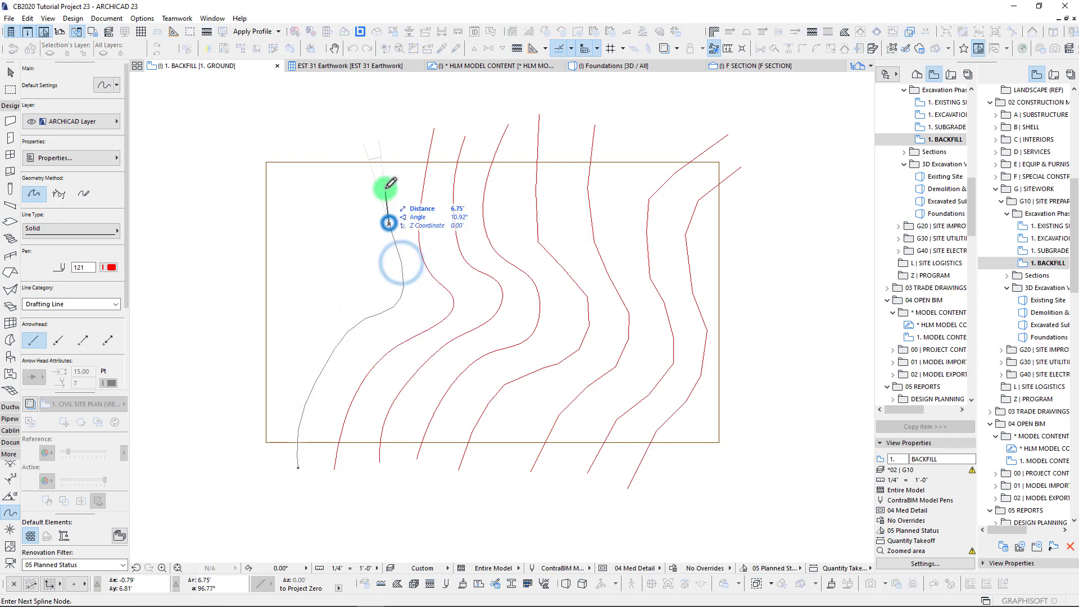
left_click(386, 188)
double_click(394, 127)
Add a fifth spline contour from the top edge running down-left past the site's left edge.
left_click(372, 125)
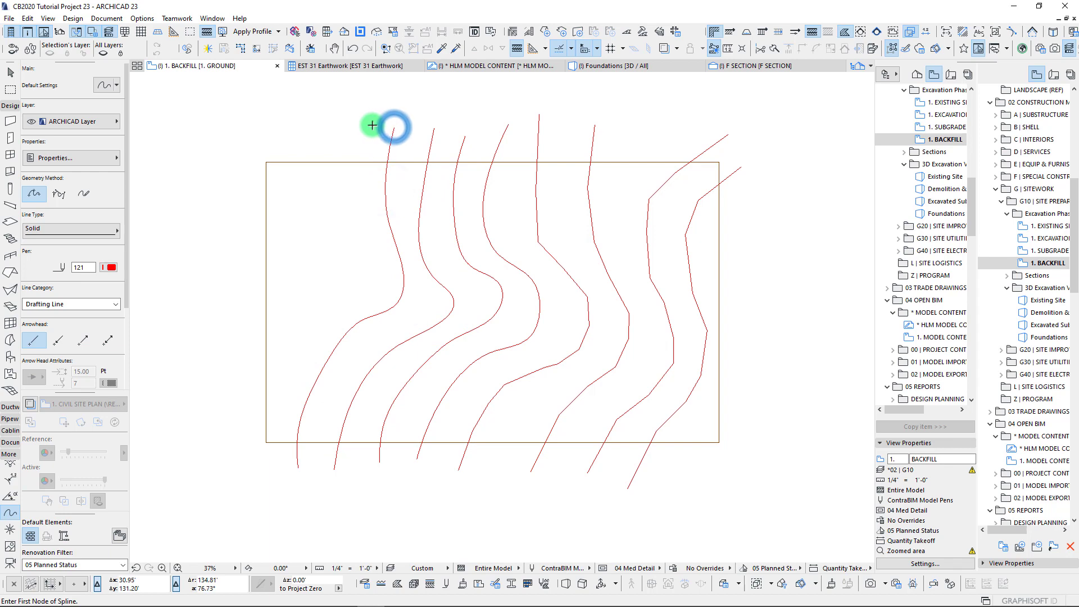
left_click(355, 195)
left_click(352, 253)
left_click(309, 298)
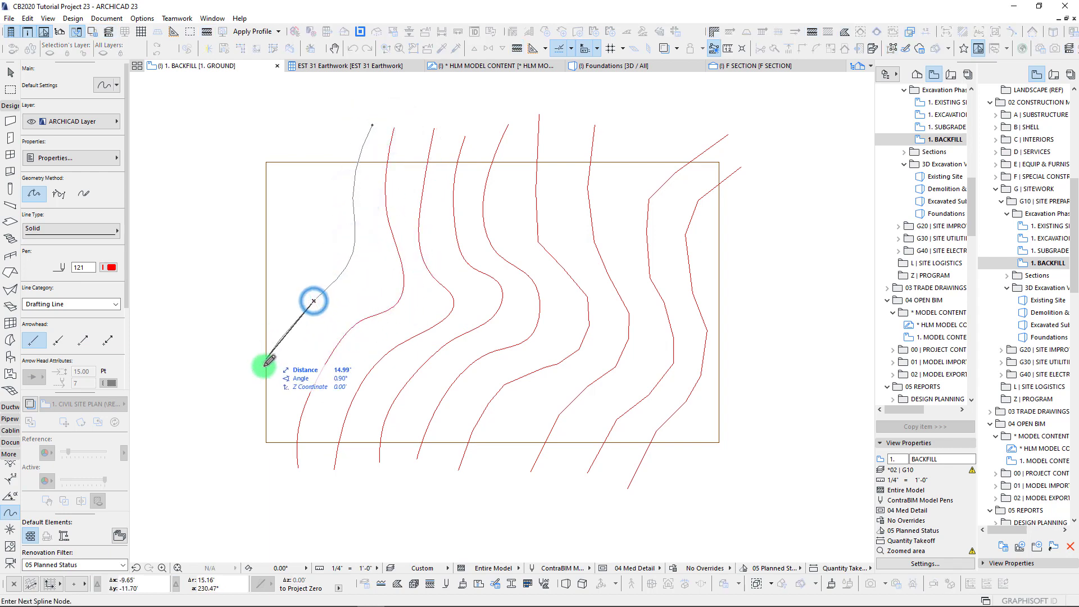
left_click(257, 401)
double_click(256, 400)
Add two short spline contours from the left side and in the top-left corner.
left_click(240, 319)
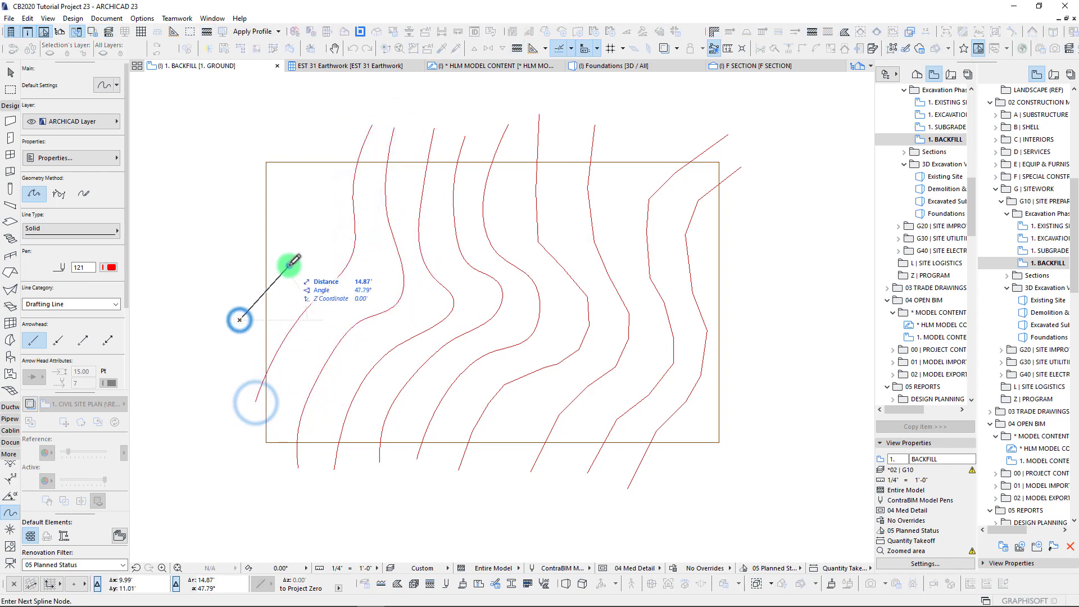
left_click(289, 260)
left_click(317, 223)
left_click(318, 178)
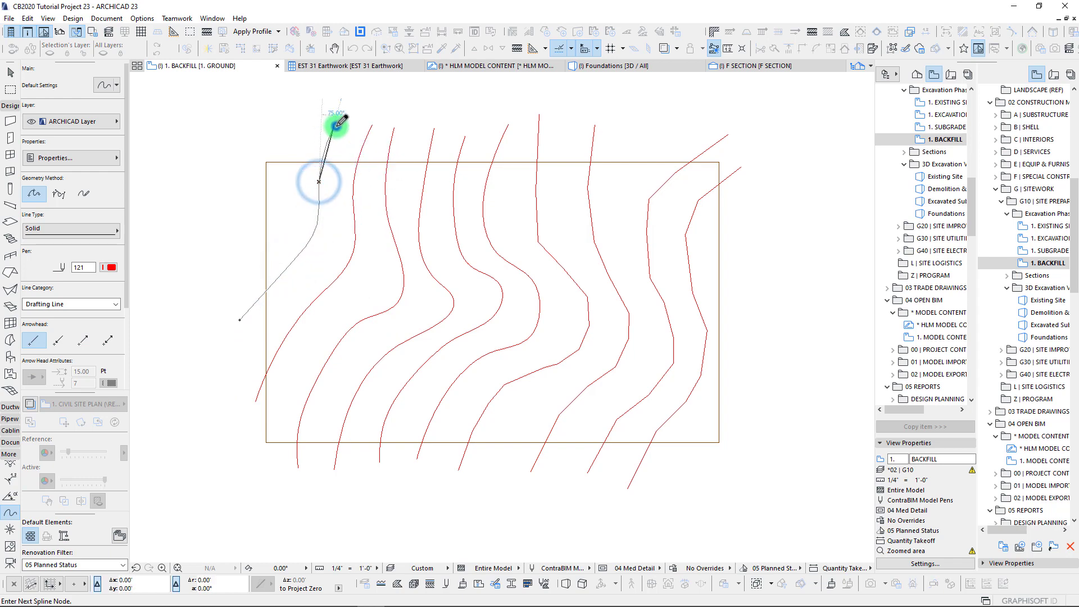
double_click(333, 126)
left_click(306, 121)
left_click(279, 202)
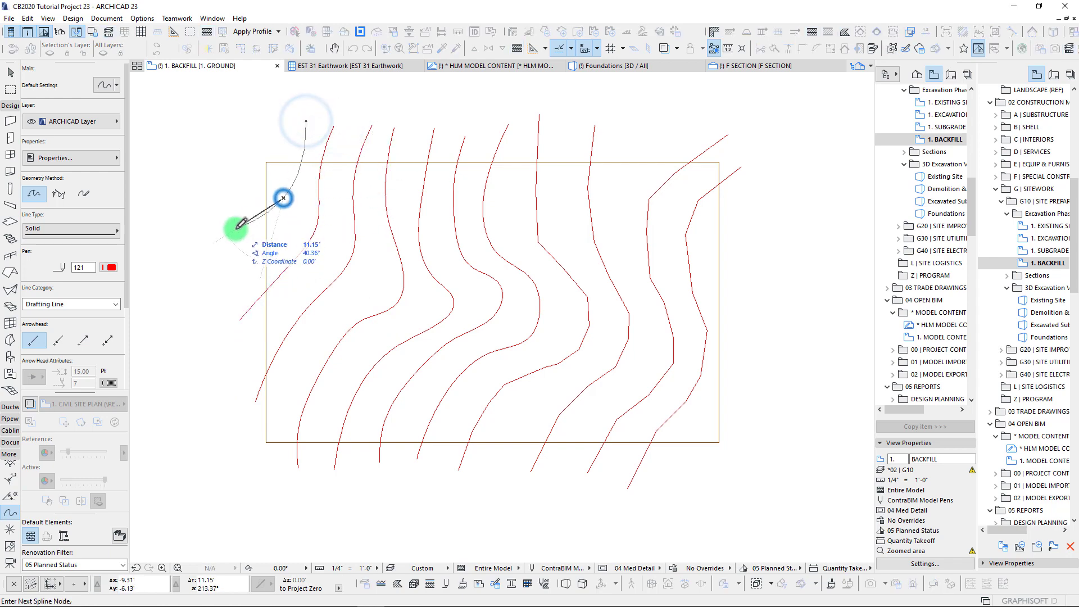
double_click(233, 231)
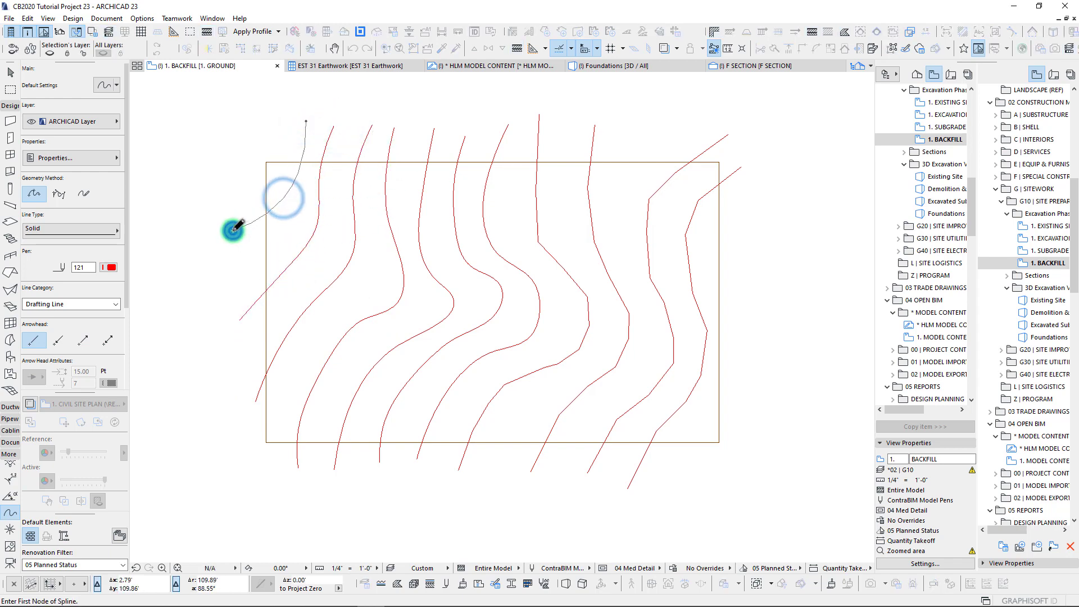
With the site mesh selected, fit new mesh points along the first right-hand contours.
left_click(382, 262, "shift")
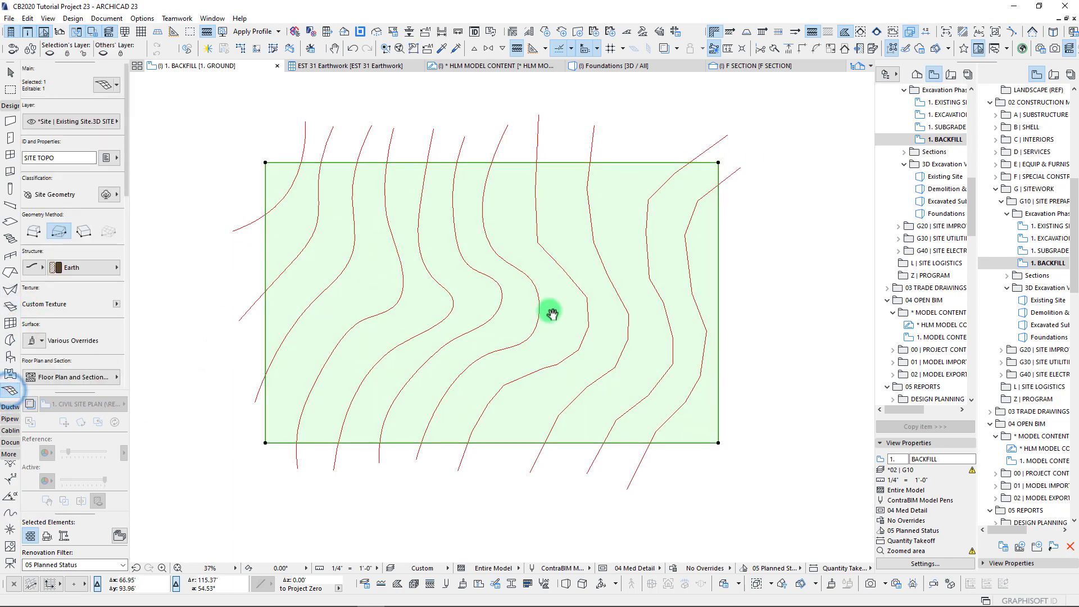
left_click(687, 259)
left_click(574, 240)
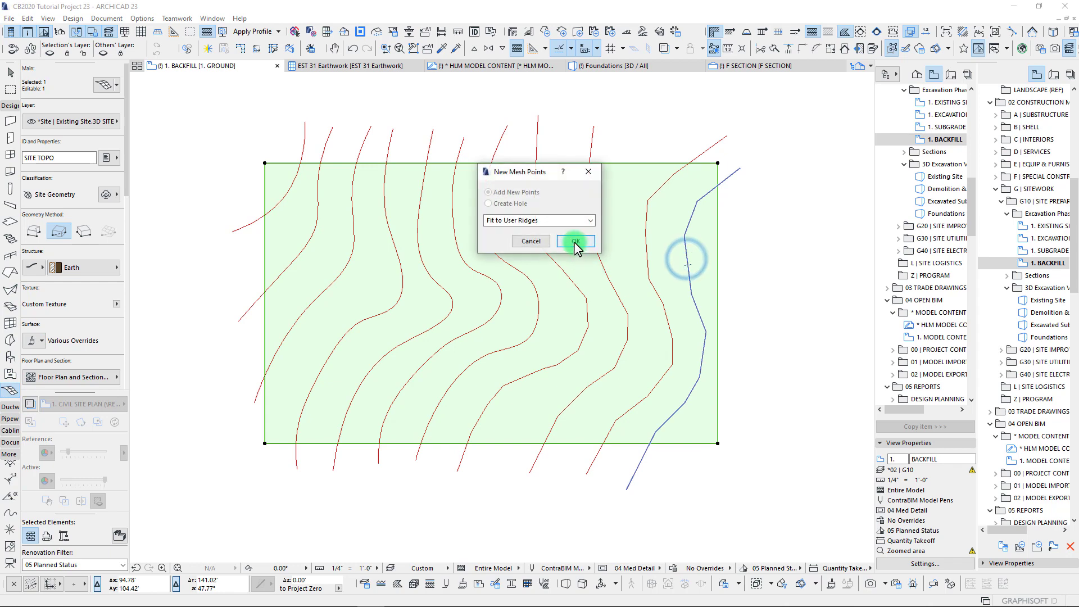
left_click(646, 246)
left_click(574, 241)
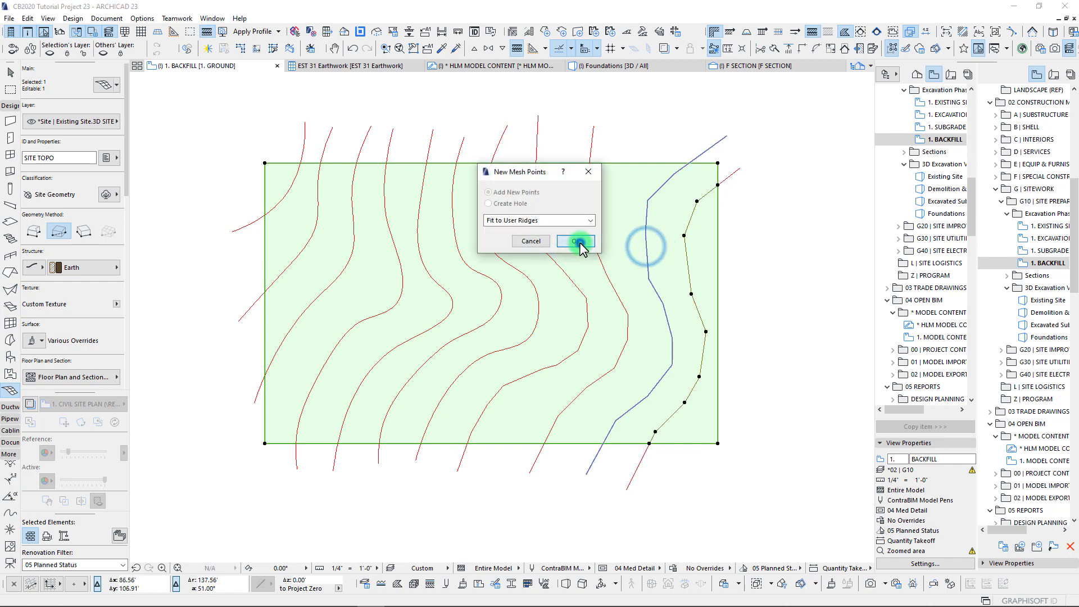
left_click(594, 242)
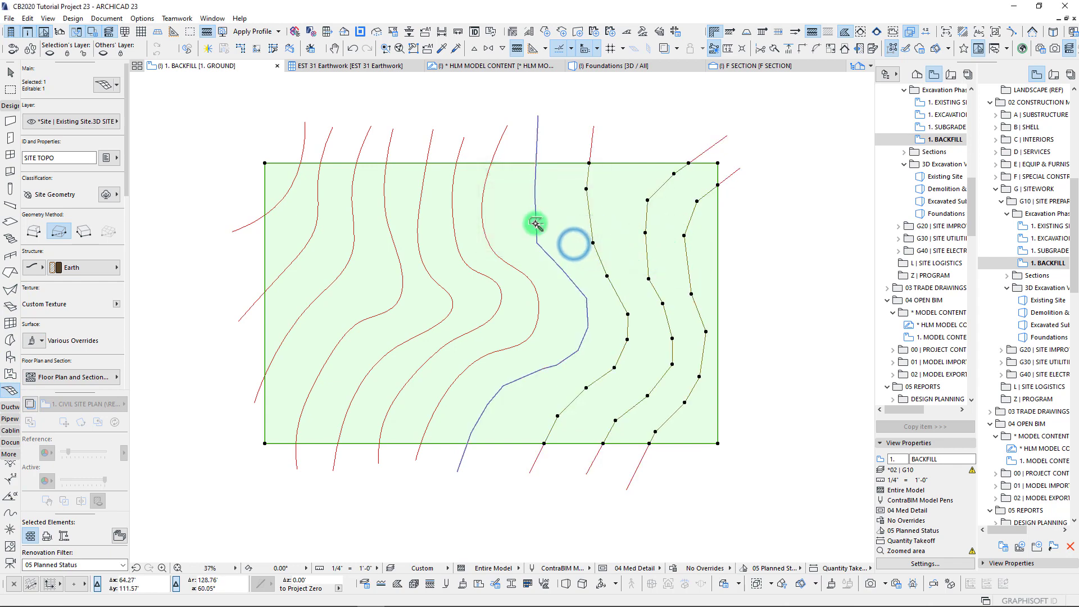
left_click(535, 220)
left_click(575, 242)
left_click(487, 225)
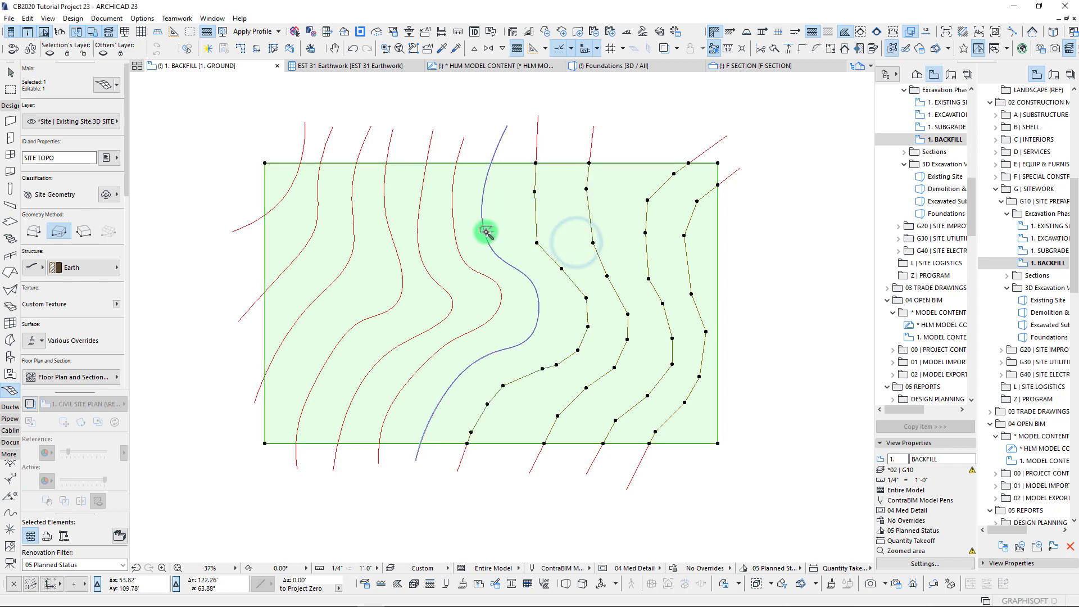
left_click(573, 241)
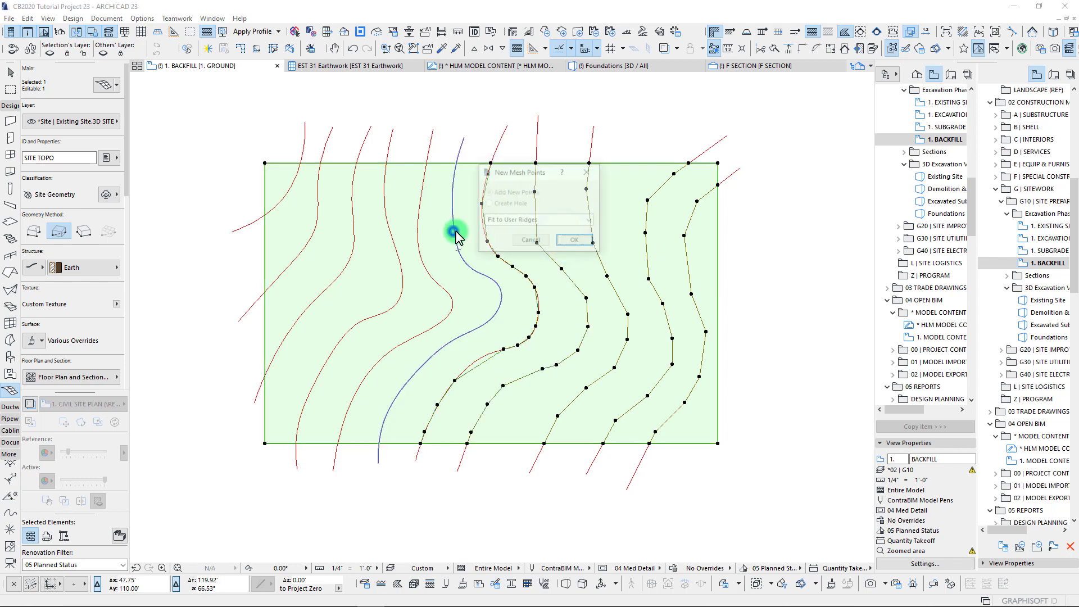
Fit mesh points to the remaining contours, including the blue and top-left ones.
left_click(568, 237)
left_click(420, 234)
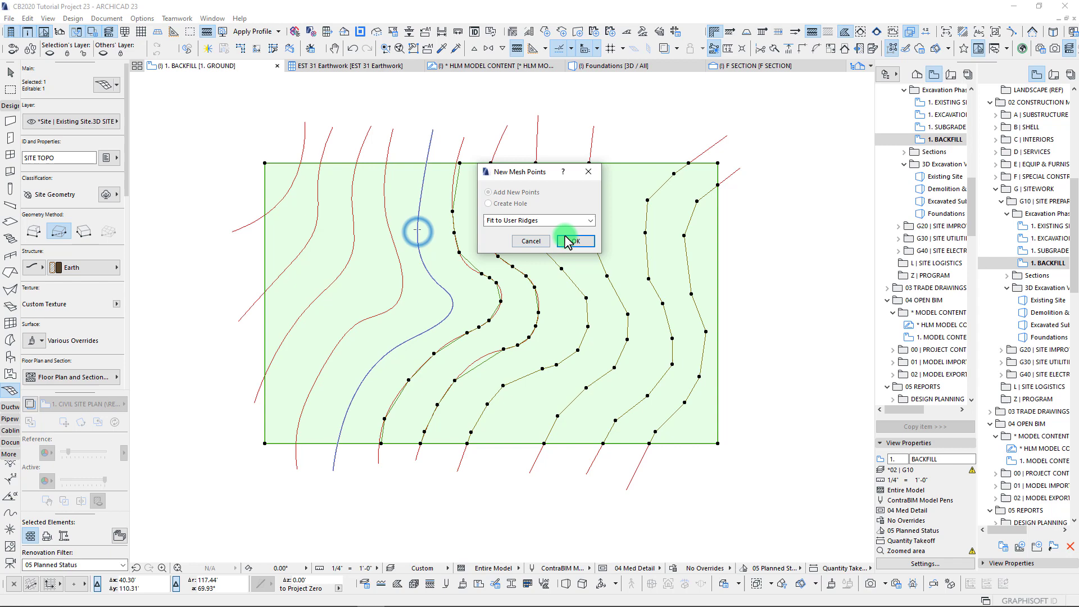
left_click(571, 239)
left_click(392, 228)
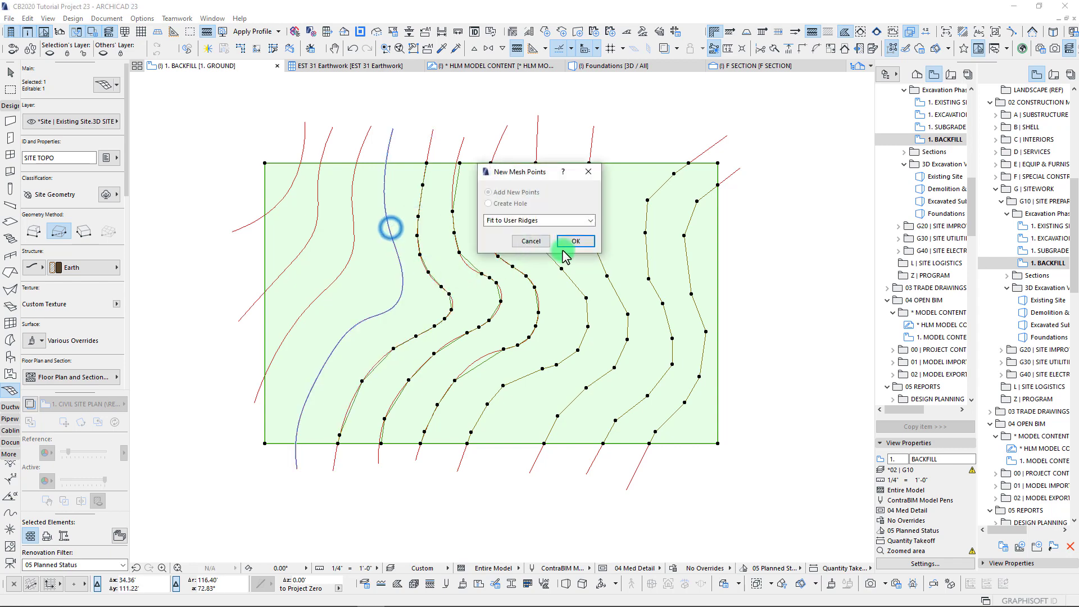
left_click(574, 240)
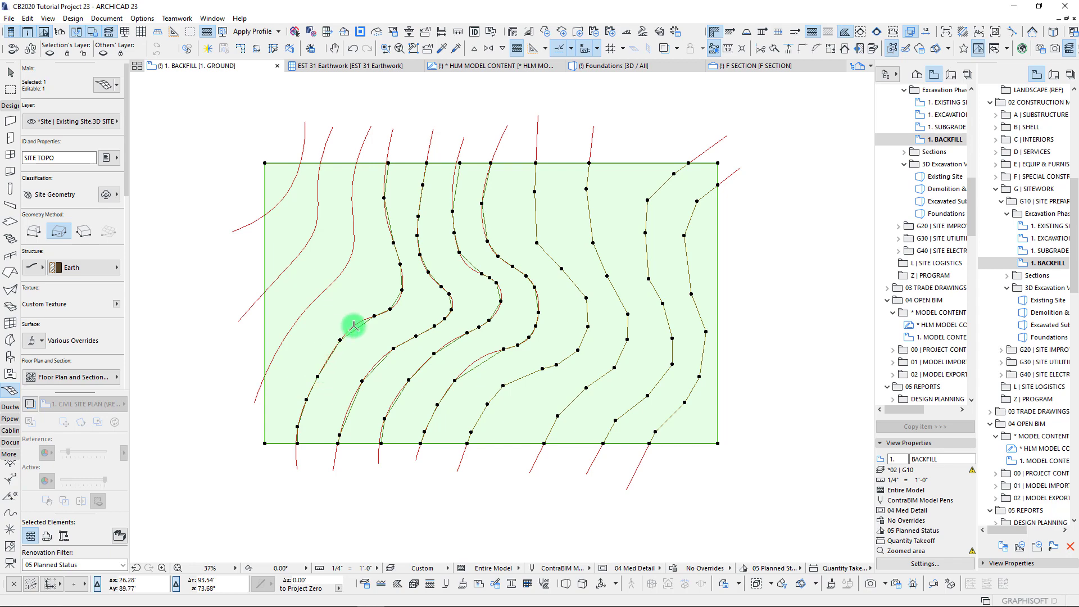
left_click(335, 278)
left_click(571, 242)
left_click(310, 239)
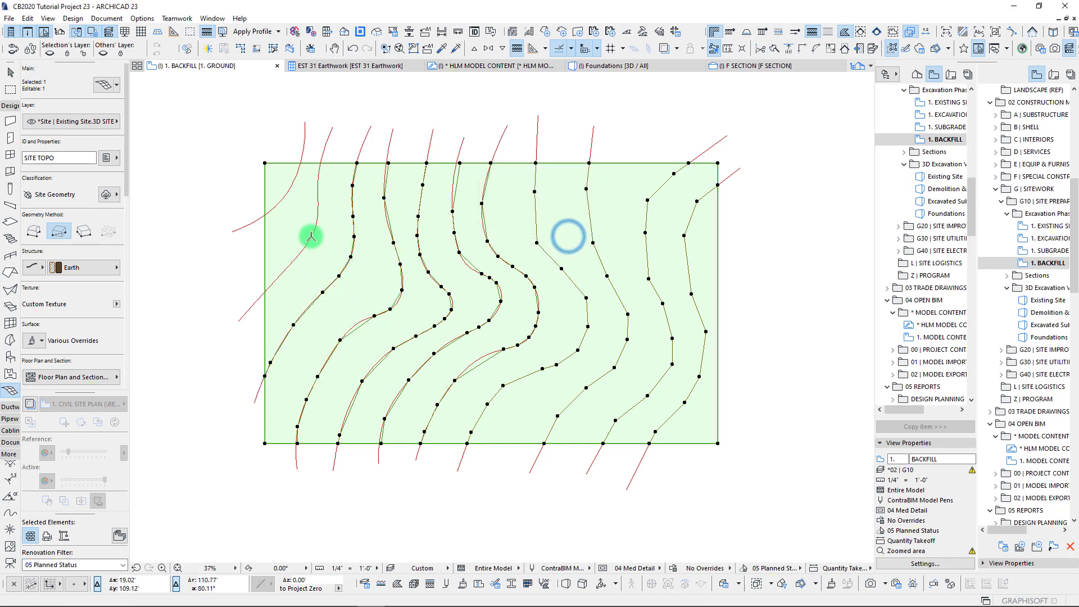
left_click(568, 239)
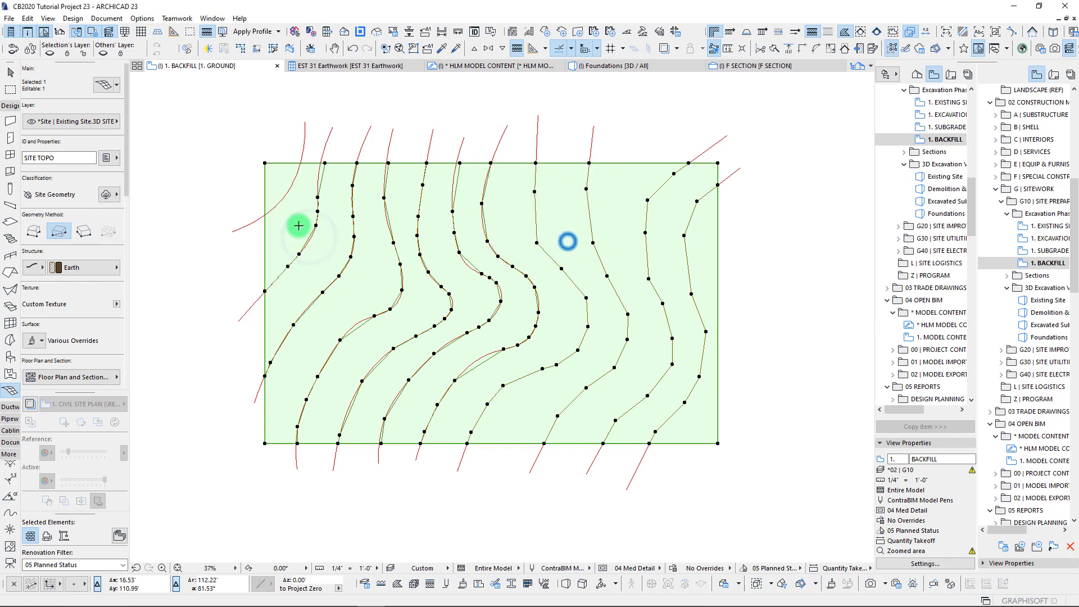
left_click(288, 193)
left_click(575, 241)
Zoom in to inspect the new points, then check the terrain in 3D and return to plan.
scroll(328, 214, "up", 6)
middle_click_drag(327, 214, 378, 258)
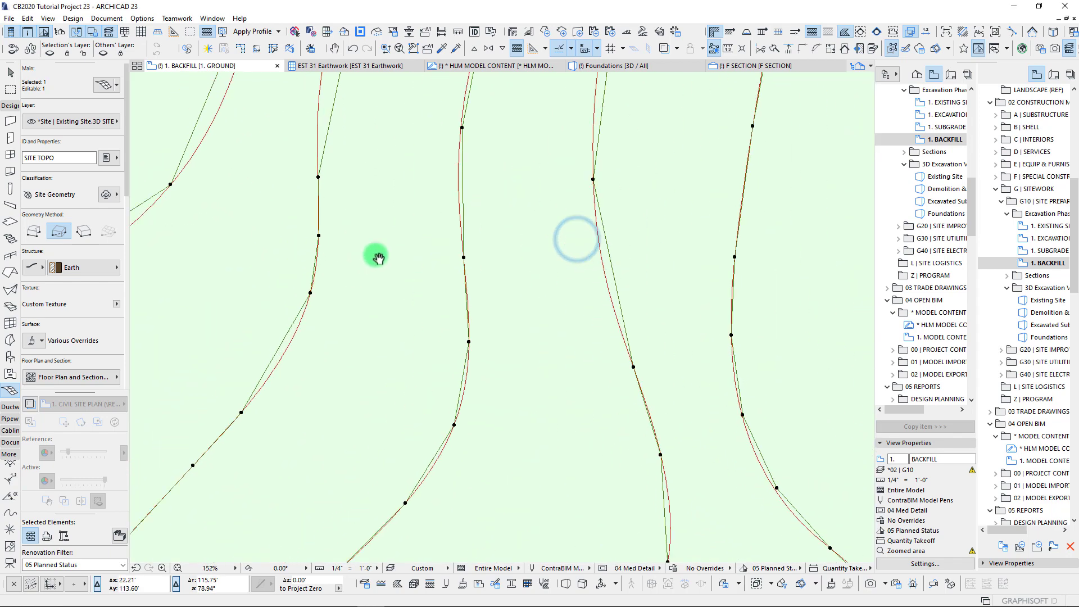
left_click(351, 192)
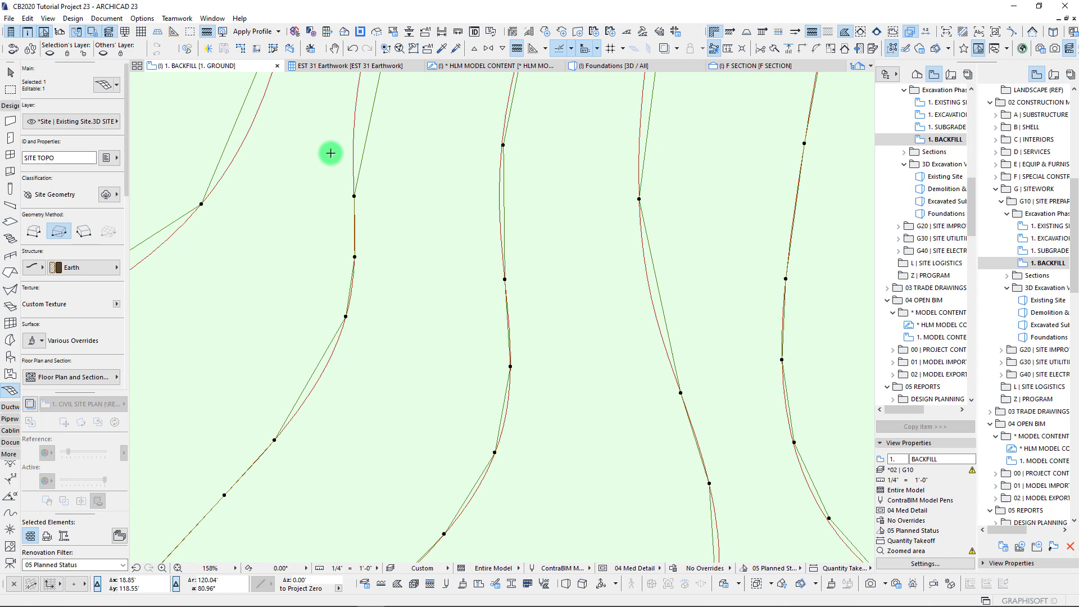
scroll(398, 325, "down", 6)
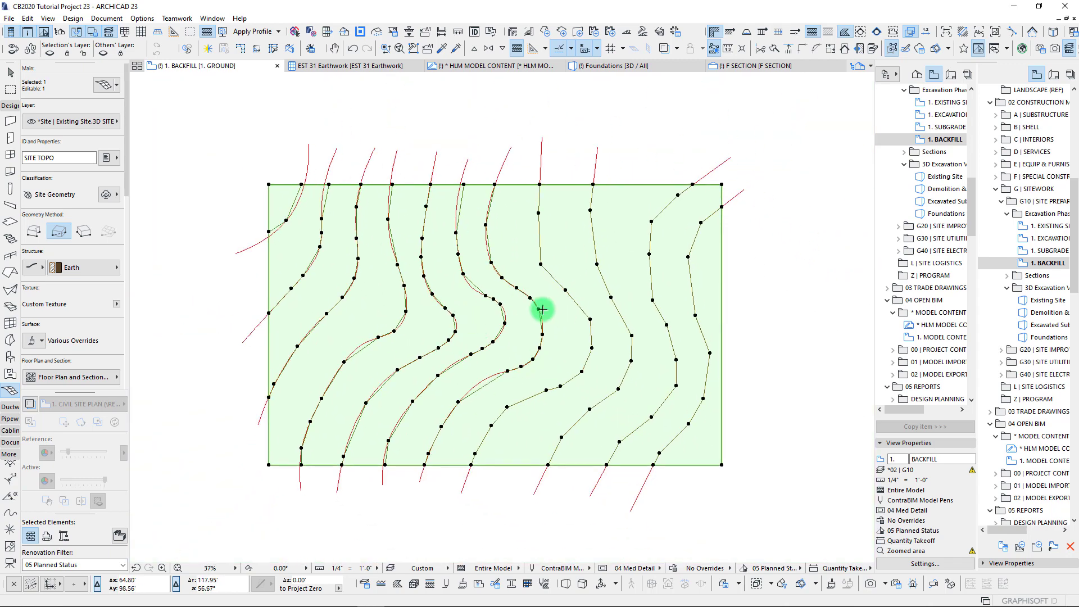
key("F3")
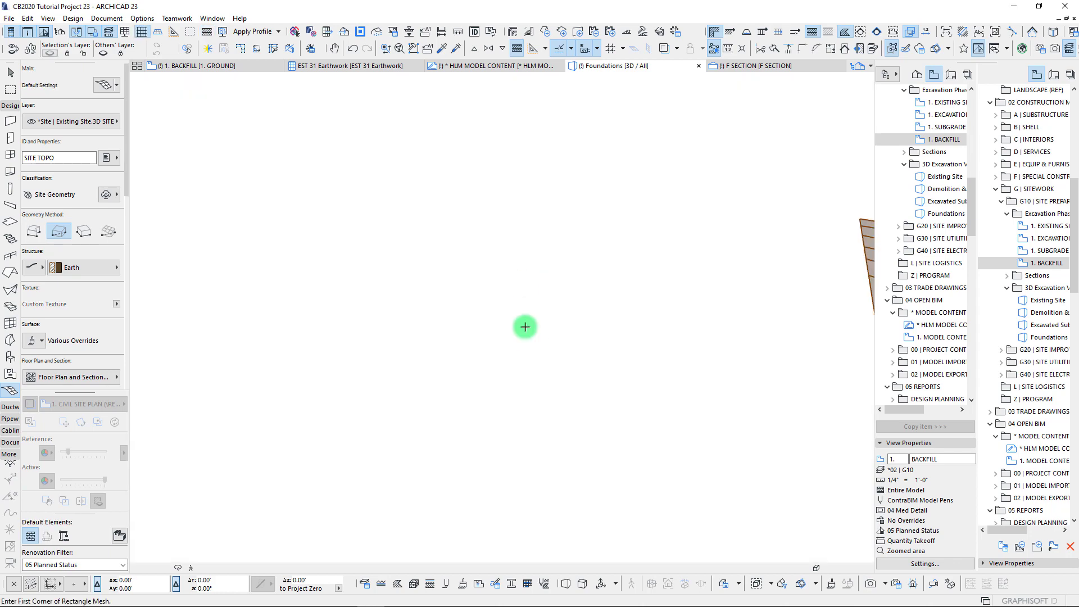
scroll(484, 304, "up", 2)
middle_click_drag(562, 356, 569, 374, "shift")
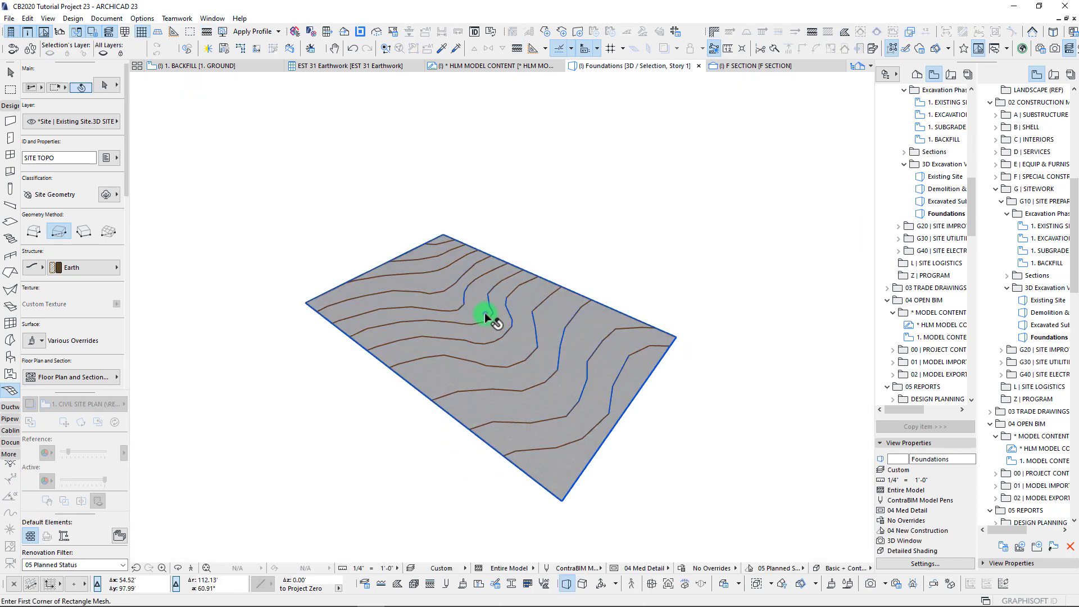
left_click(494, 313)
scroll(538, 358, "up", 1)
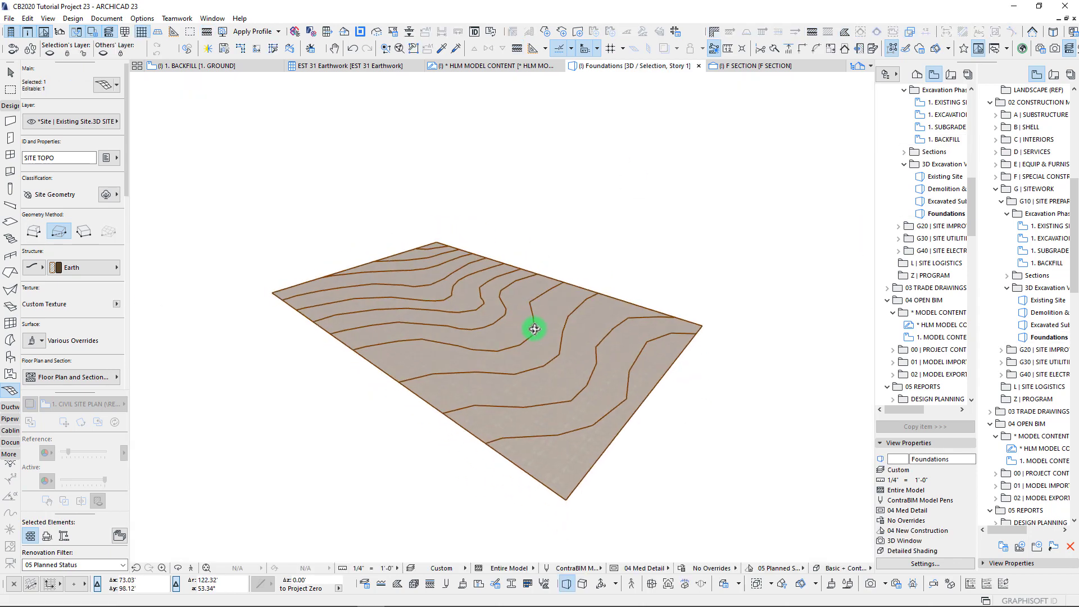
key("F2")
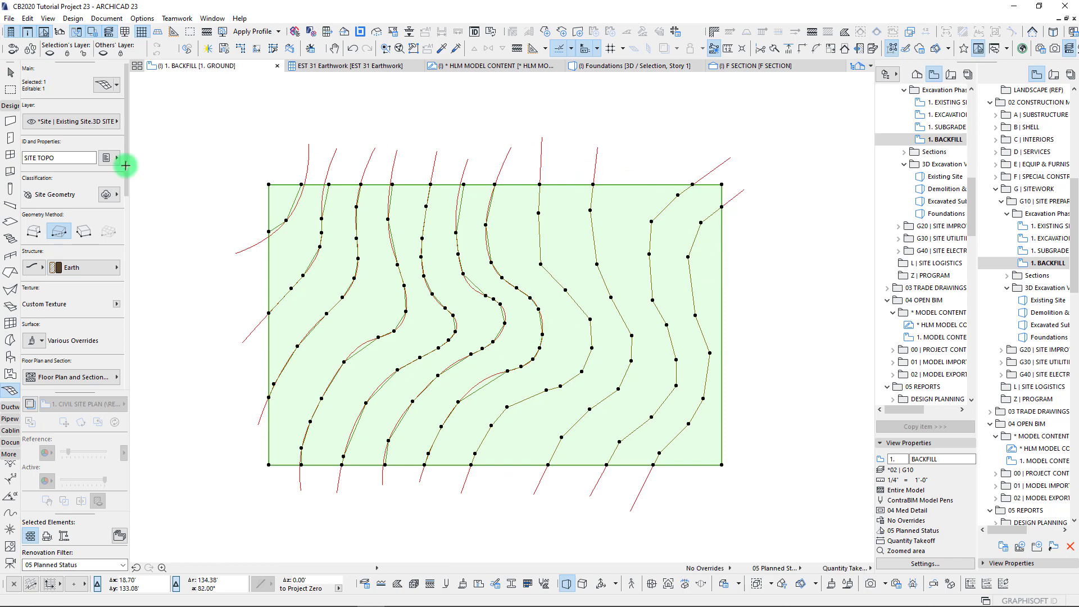
Raise the rightmost contour's mesh points to a height of 1'.
scroll(89, 236, "down", 5)
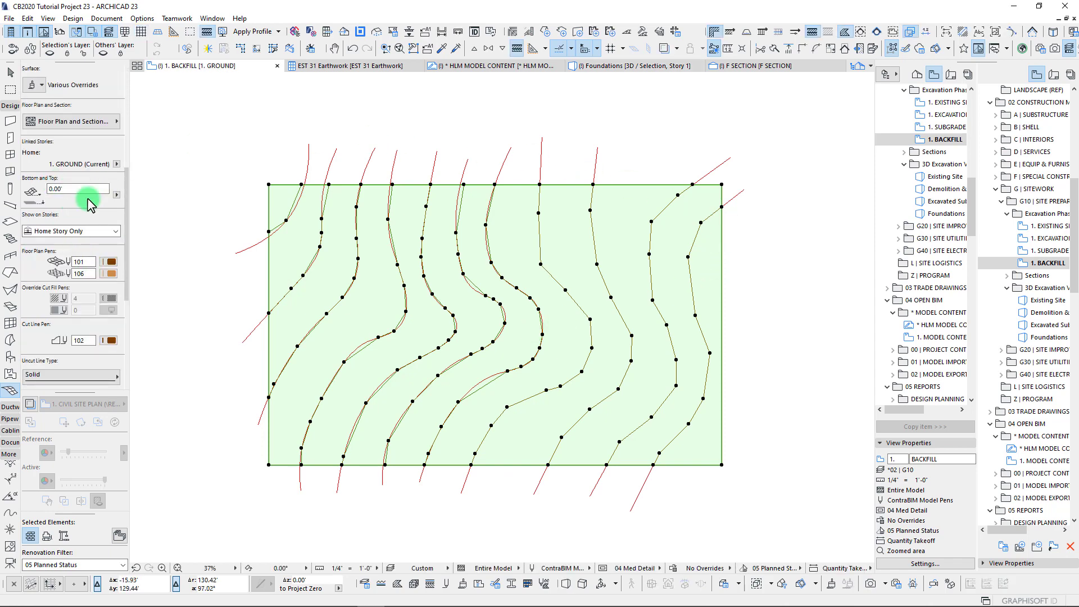
middle_click_drag(693, 278, 679, 279)
left_click(676, 259)
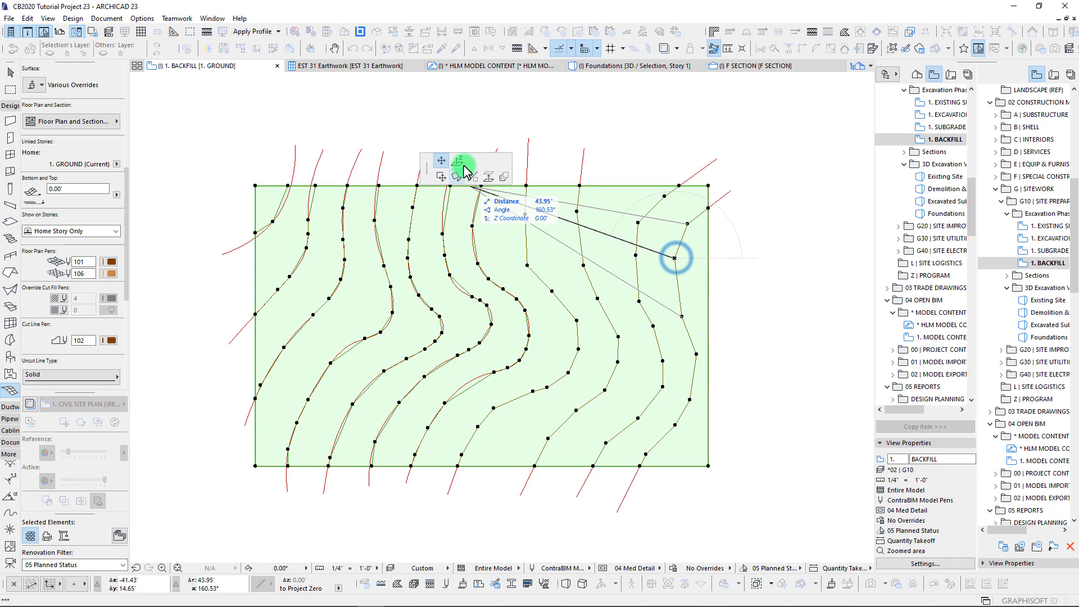
left_click(459, 161)
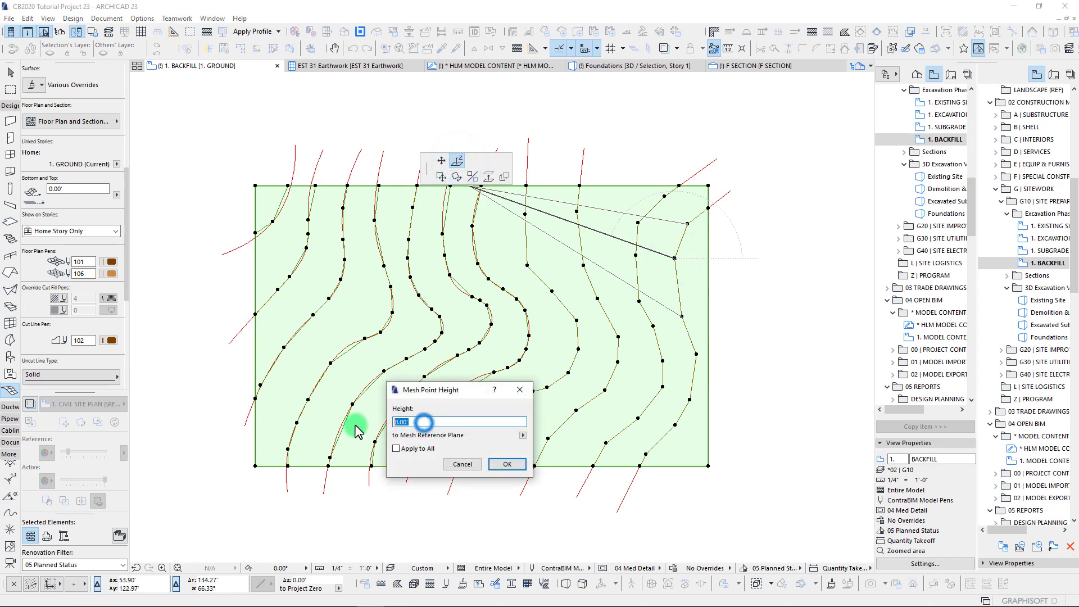
type("1")
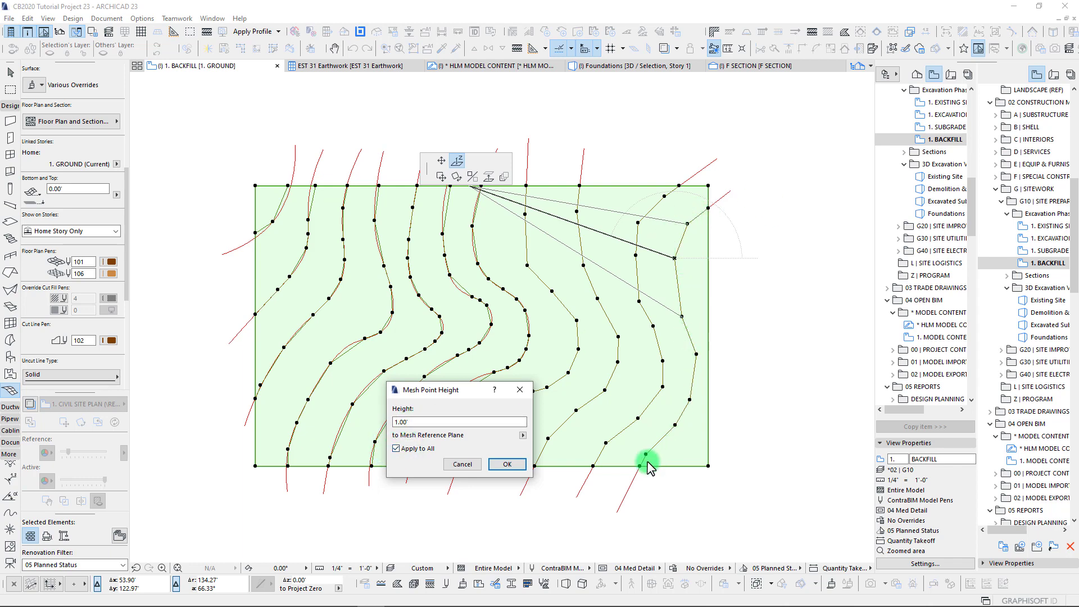
left_click_drag(444, 388, 427, 361)
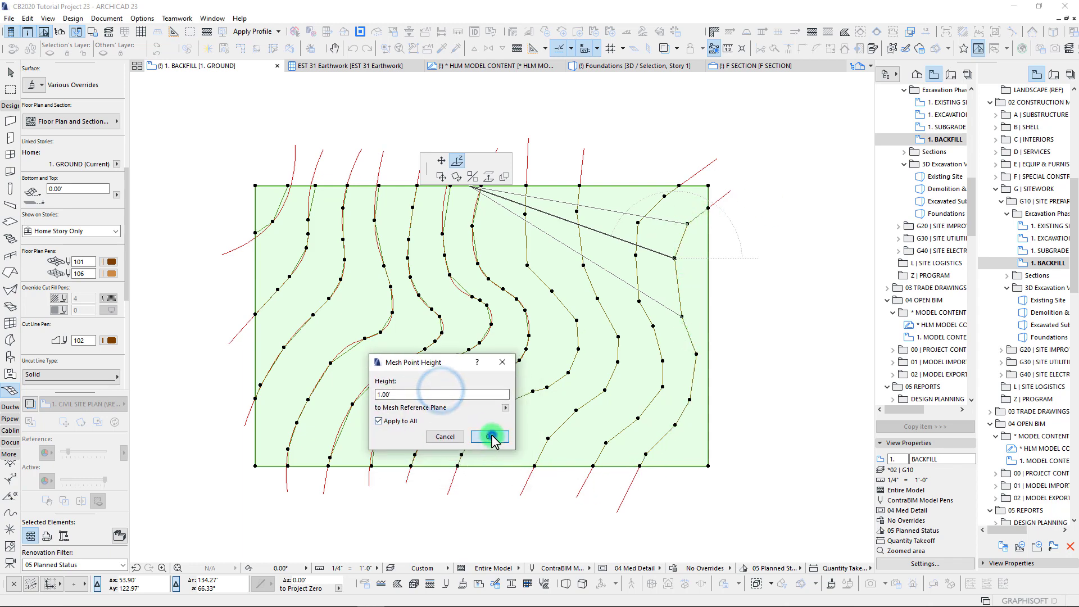
left_click(491, 437)
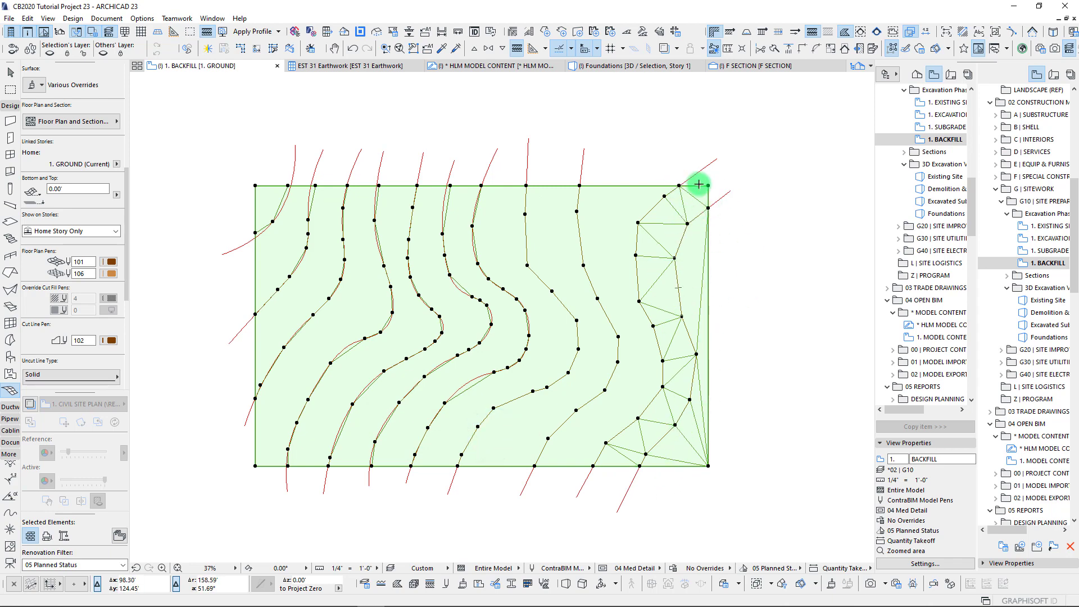
Elevate the points of the next three contours, entering a height of 2 for each.
left_click(639, 223)
type("2.00'")
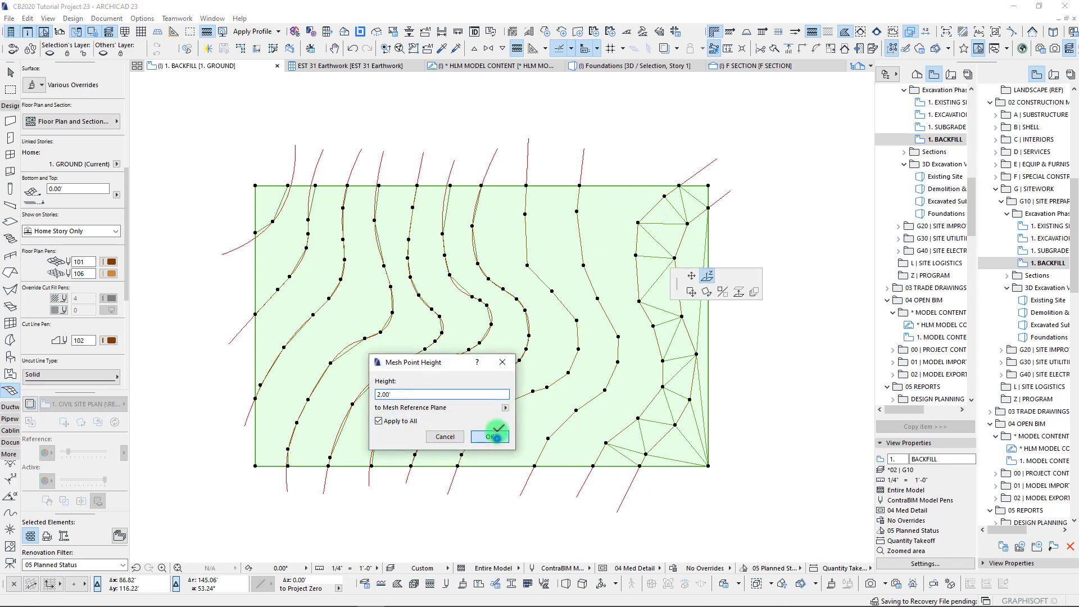
left_click(492, 437)
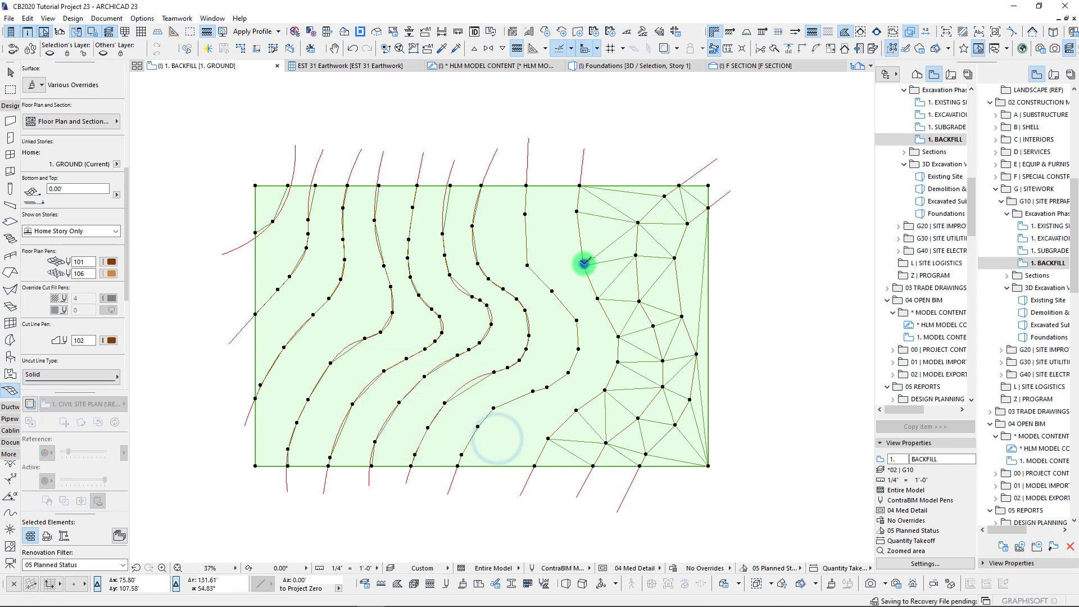
left_click(585, 263)
type("2")
left_click(477, 436)
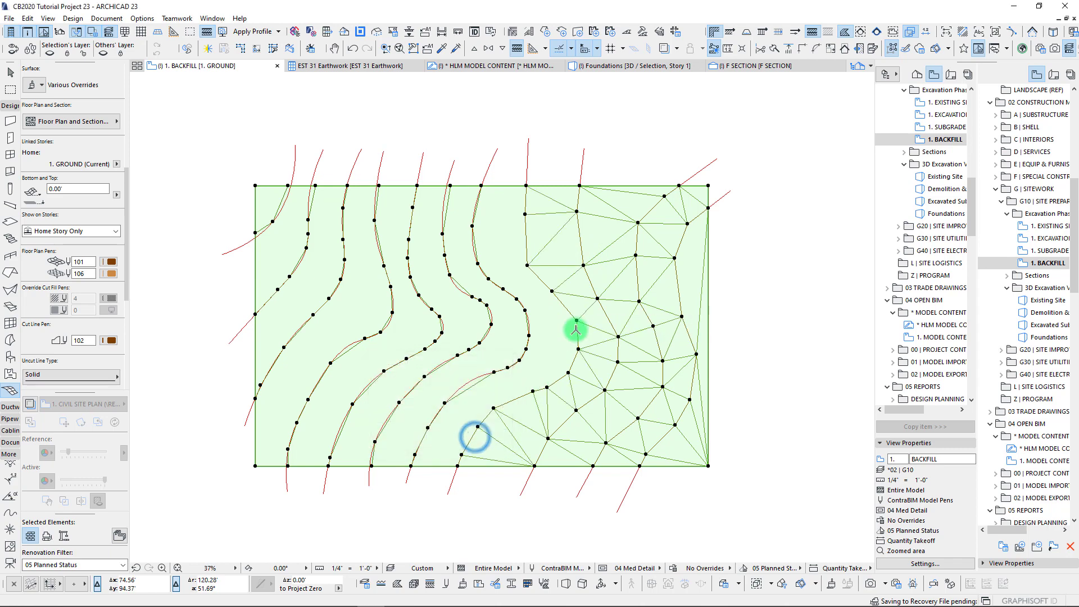
left_click(579, 320)
type("2")
left_click(497, 435)
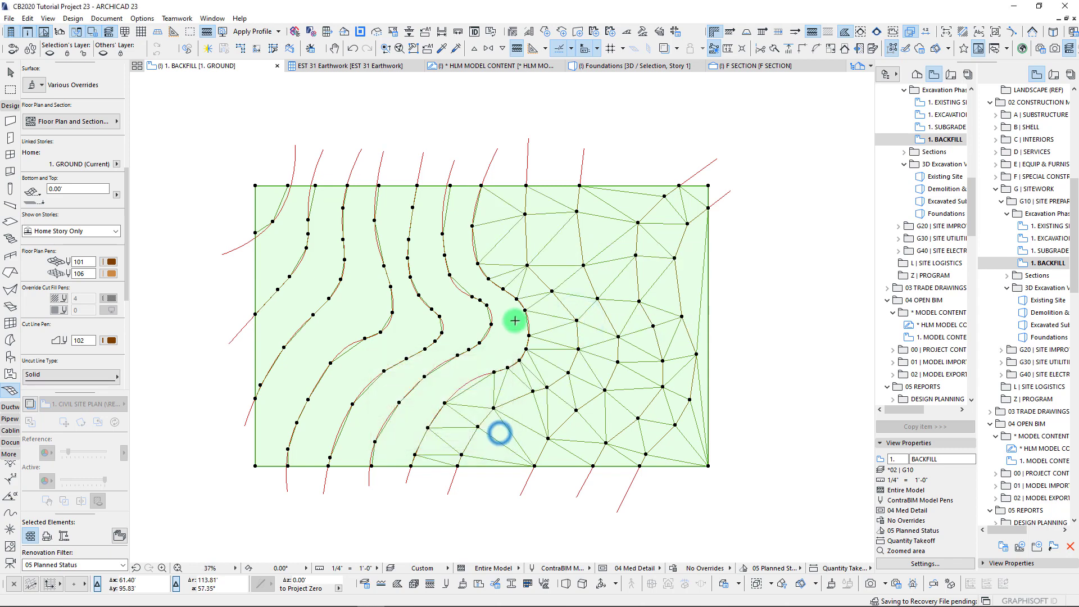
Raise the following contours' points to stepped heights, reaching 6' and 7'.
left_click(524, 309)
type("2")
left_click(494, 438)
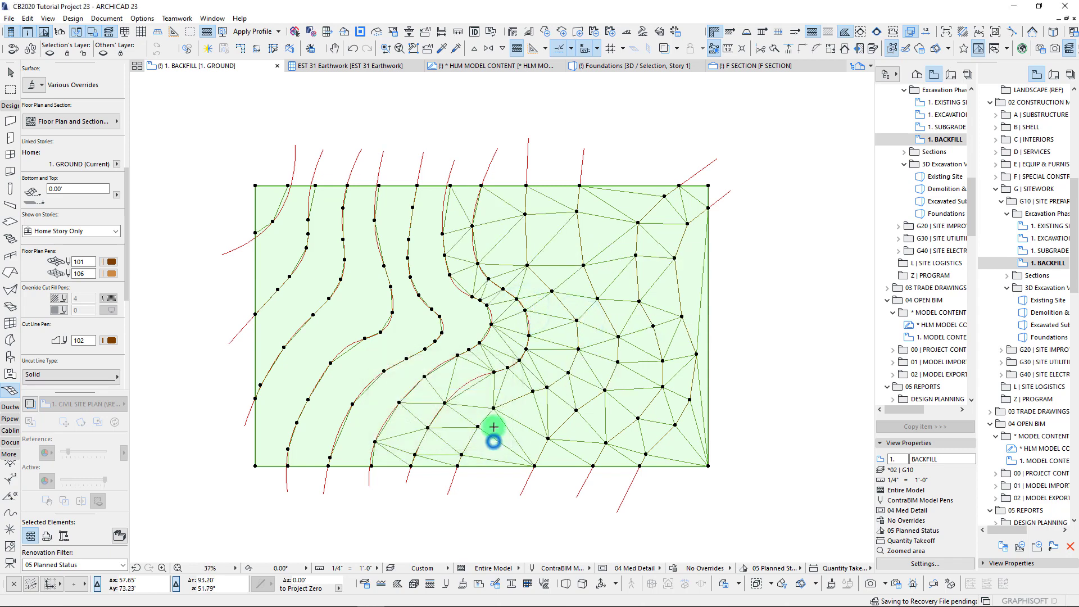
left_click(493, 325)
type("2")
left_click(487, 434)
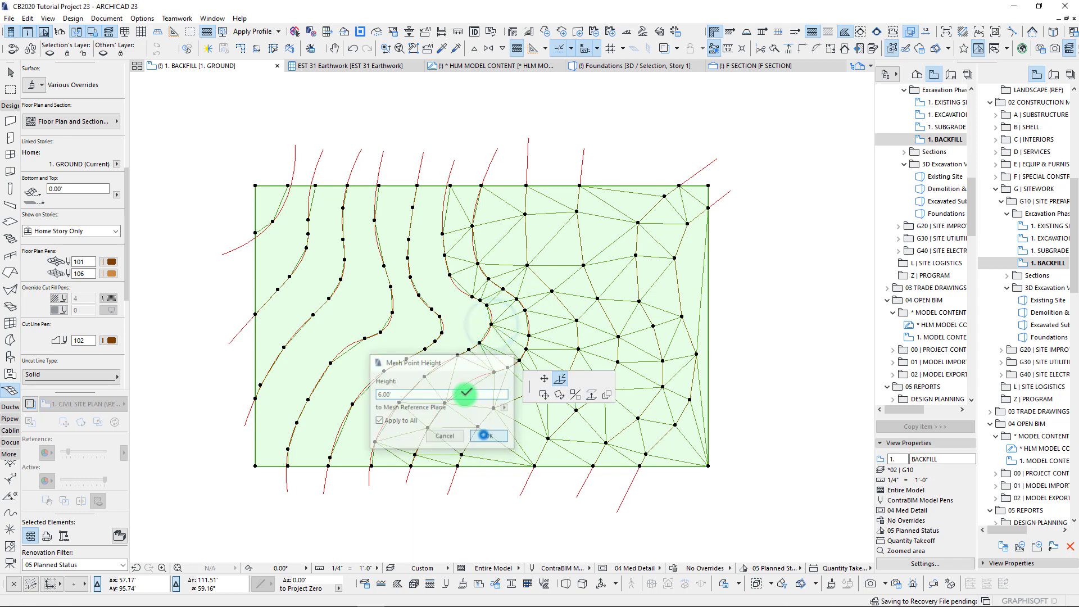
left_click(437, 324)
type("2")
left_click(490, 436)
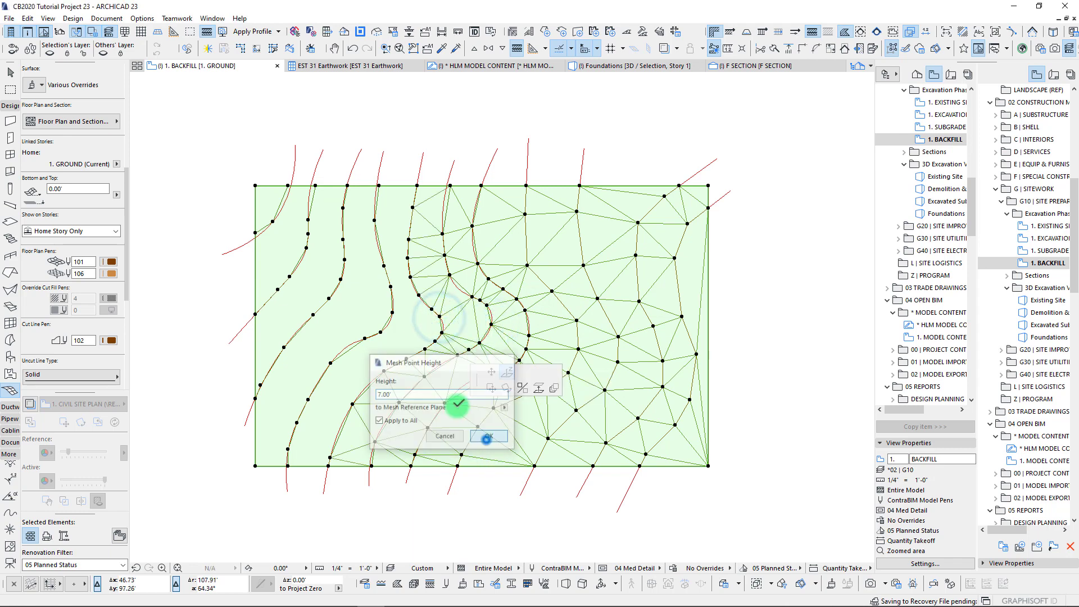
left_click(395, 314)
Raise the next contours to 8' and 9', then set the leftmost contour's elevation.
type("2")
left_click(483, 433)
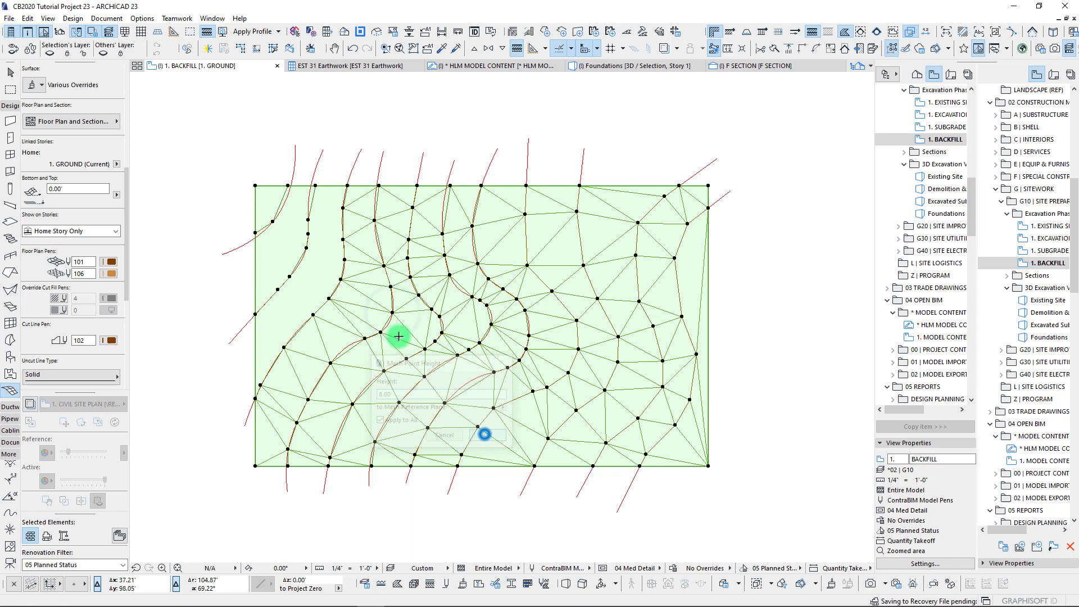
left_click(340, 280)
type("9")
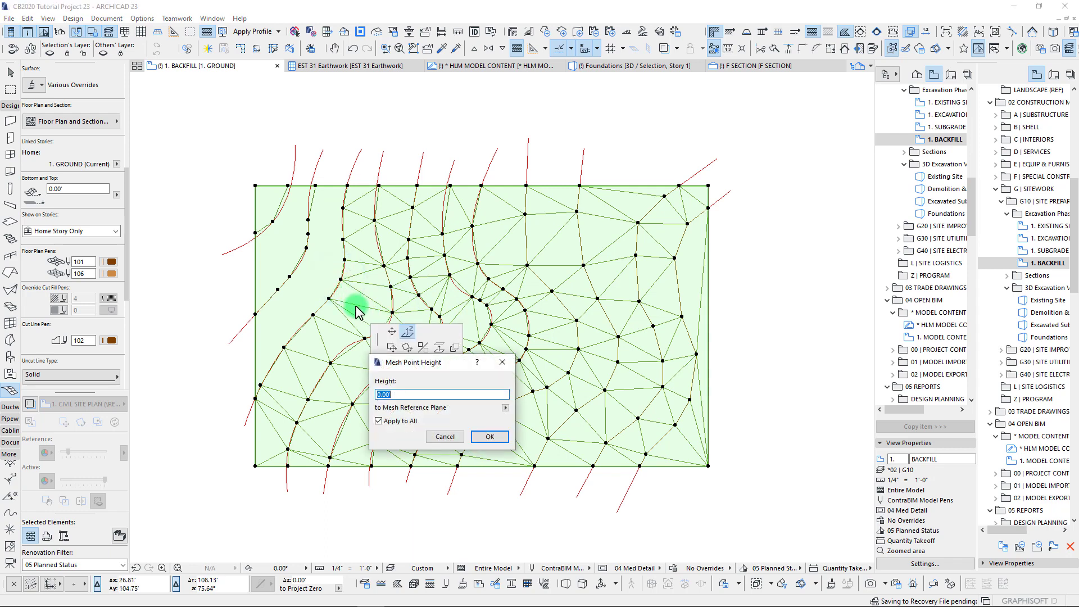
left_click(490, 437)
left_click(307, 248)
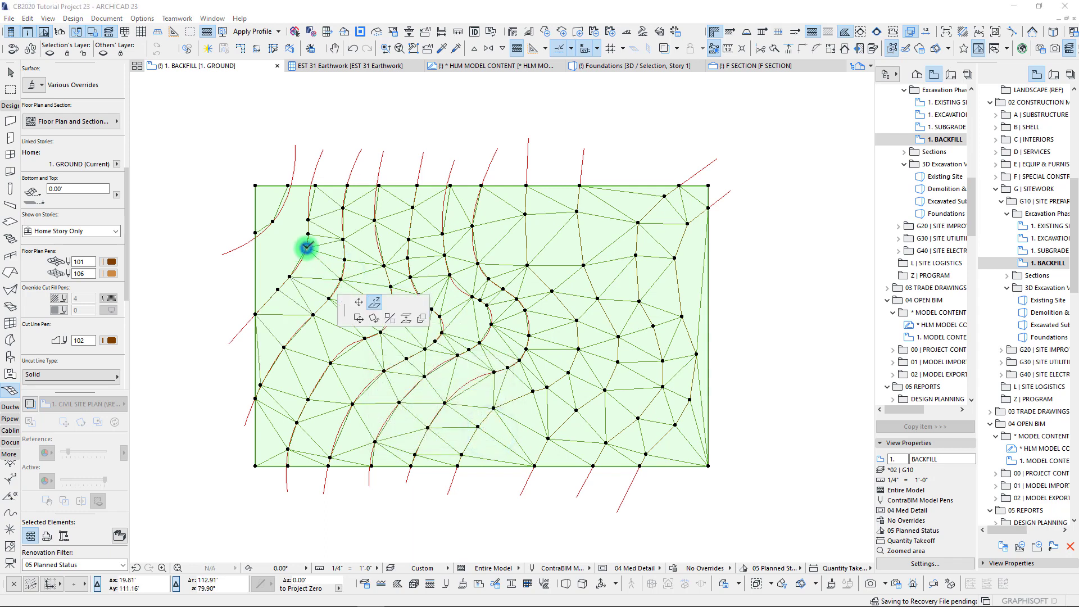
left_click(483, 436)
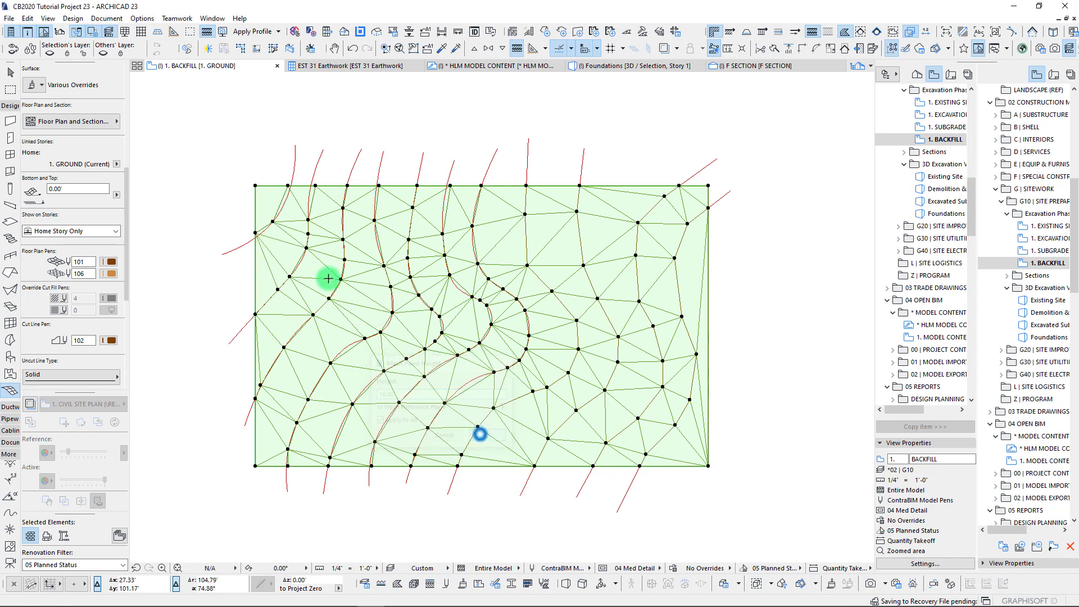
Set two upper-left mesh points to heights of 11' and 12'.
left_click(273, 222)
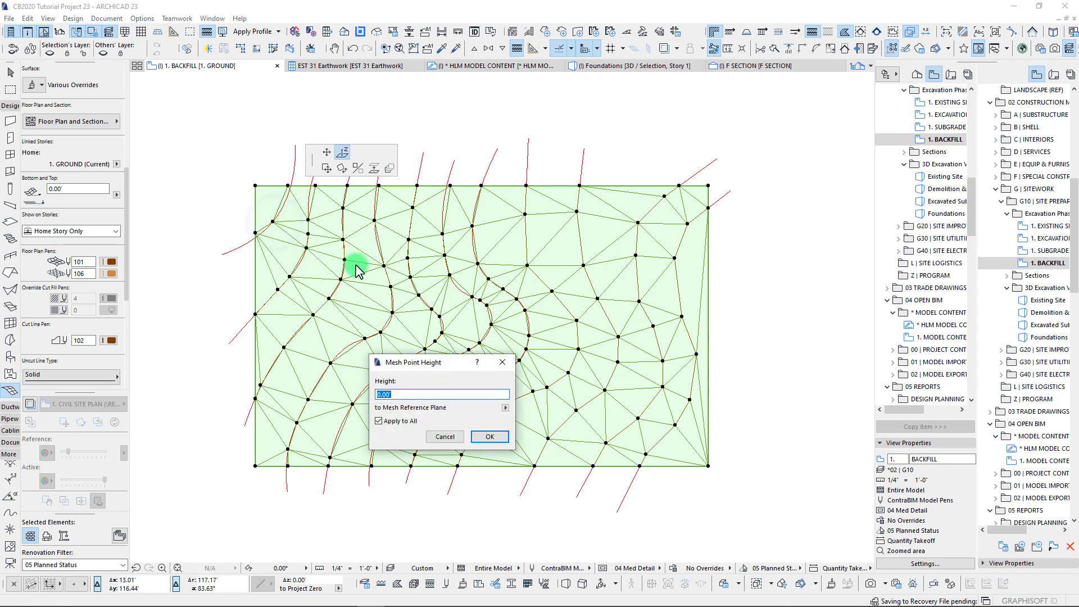
type("11")
left_click(490, 437)
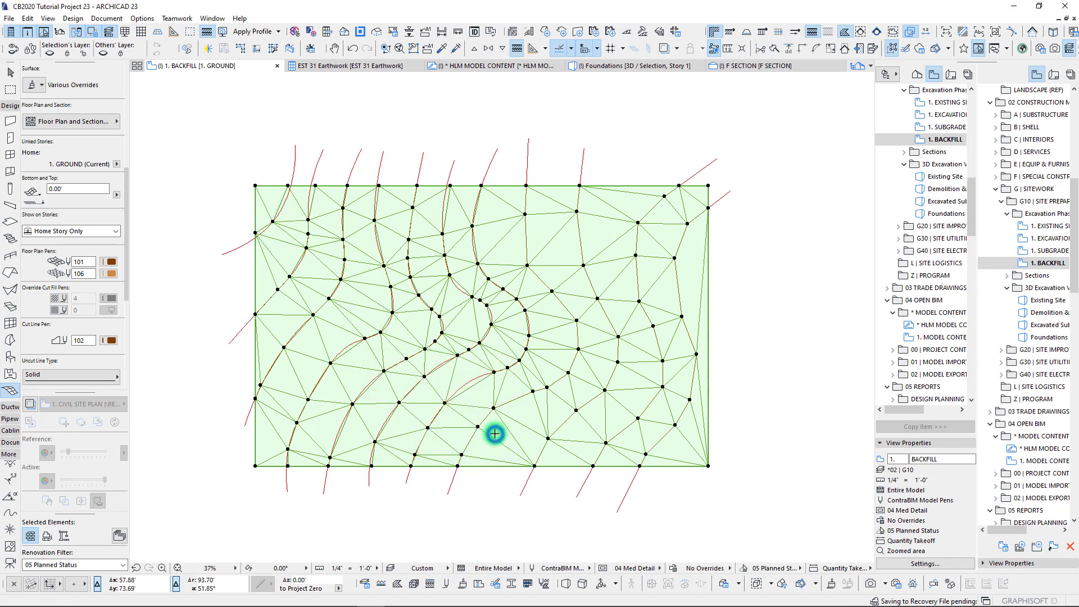
left_click(255, 185)
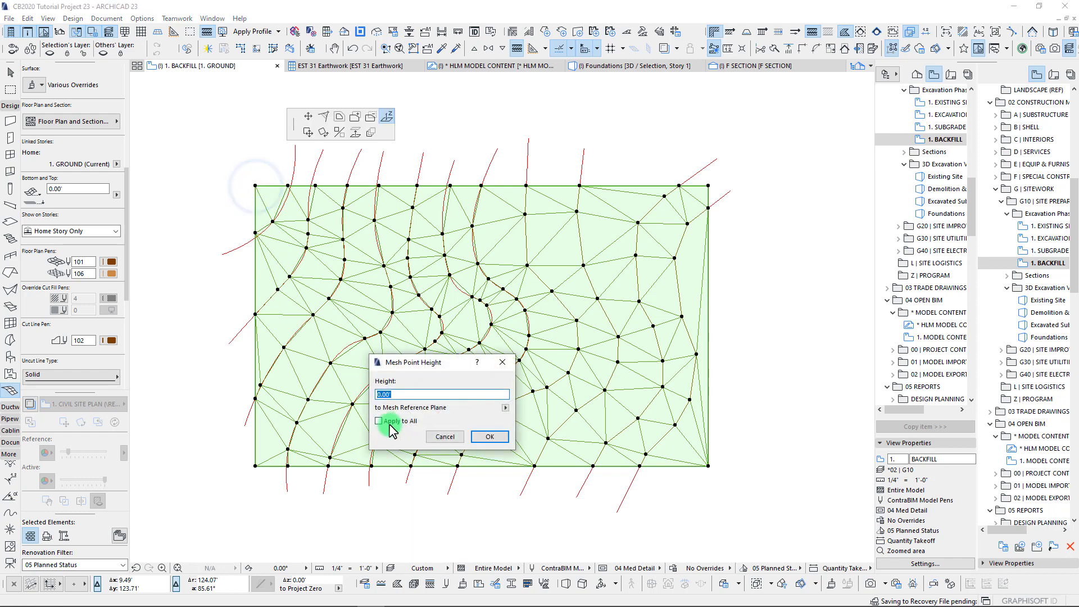
type("12")
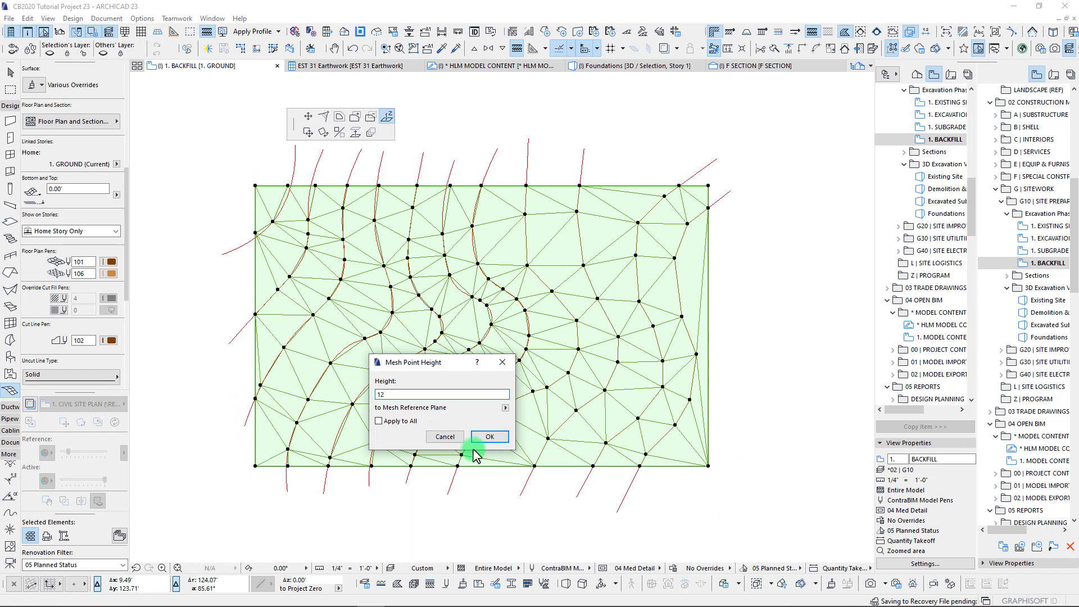
left_click(491, 437)
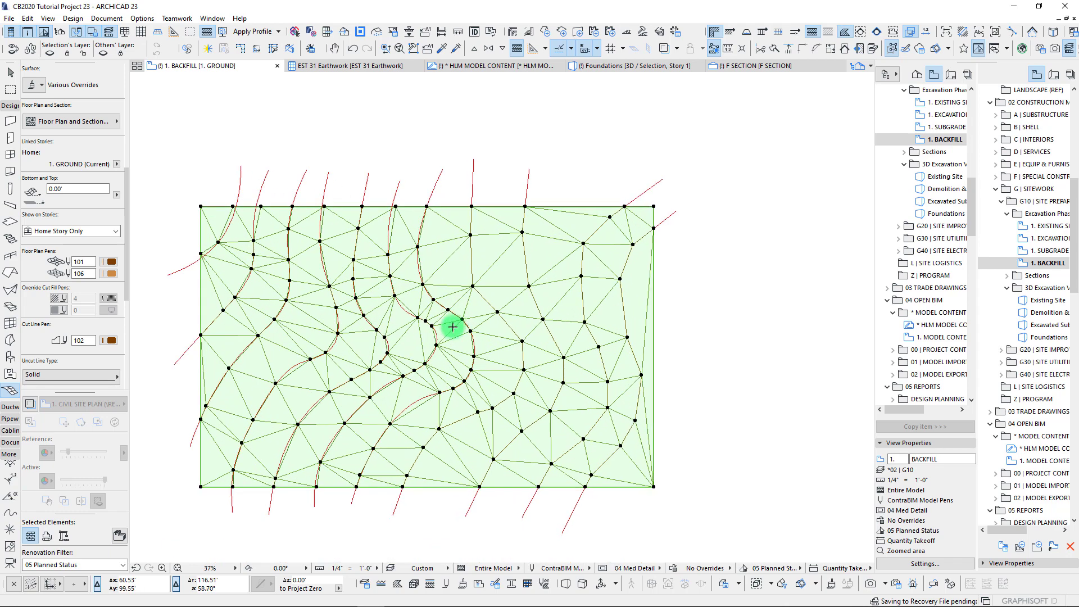
In 3D, orbit to a low side view and elevate the mesh's bottom vertex.
key("F3")
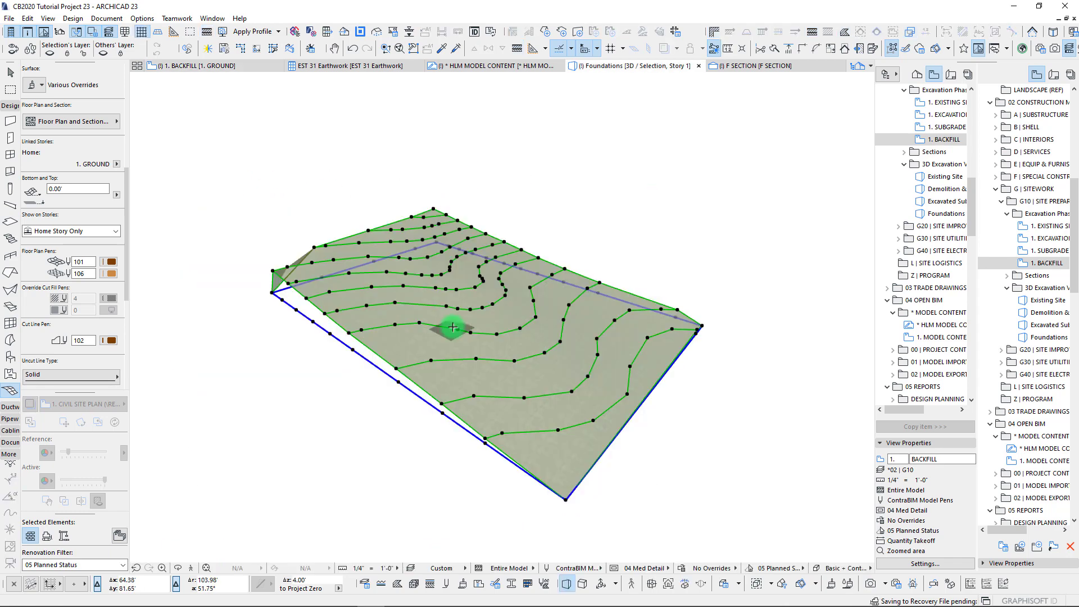
middle_click_drag(453, 327, 458, 298, "shift")
left_click(489, 524)
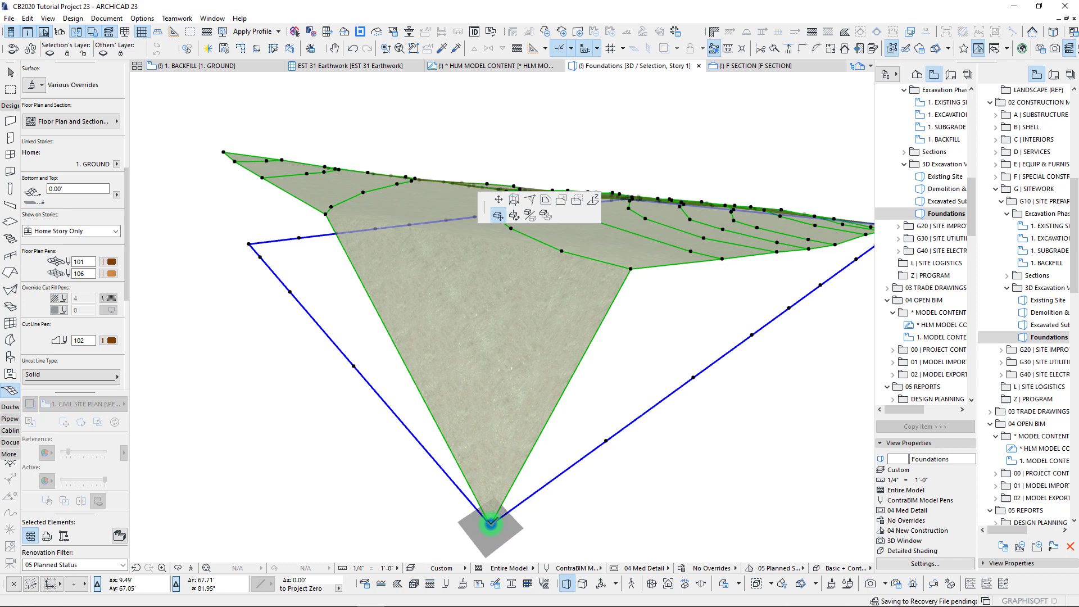
left_click(537, 163)
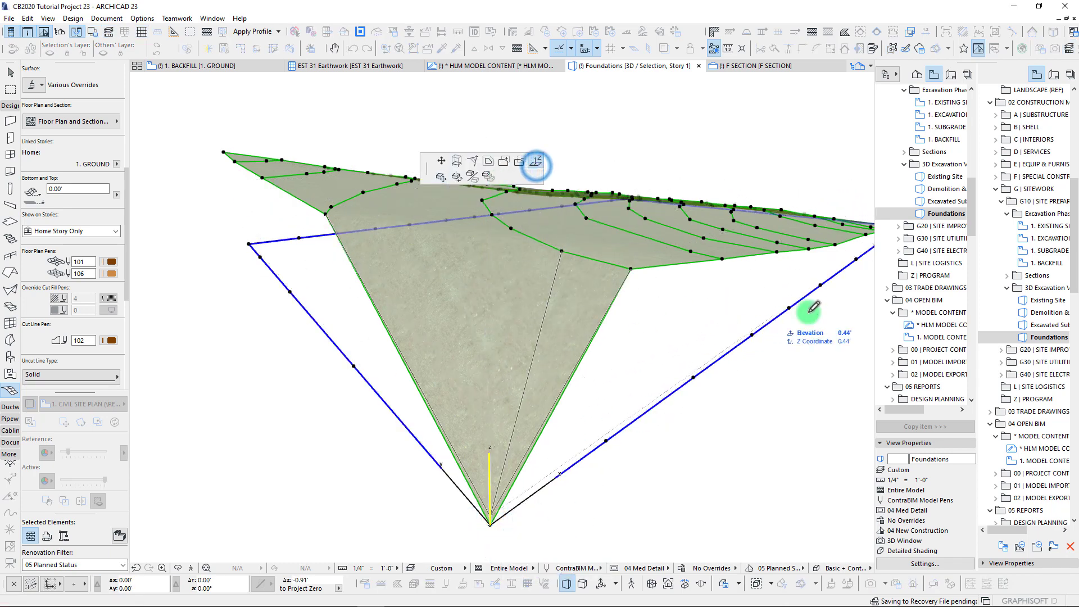
mouse_move(583, 313)
middle_mouse_down("shift")
mouse_move(821, 309)
mouse_move(779, 261)
mouse_move(820, 222)
mouse_move(547, 248)
mouse_move(248, 243)
mouse_move(303, 266)
mouse_move(309, 193)
mouse_move(346, 225)
mouse_move(475, 250)
mouse_move(375, 236)
middle_mouse_up("shift")
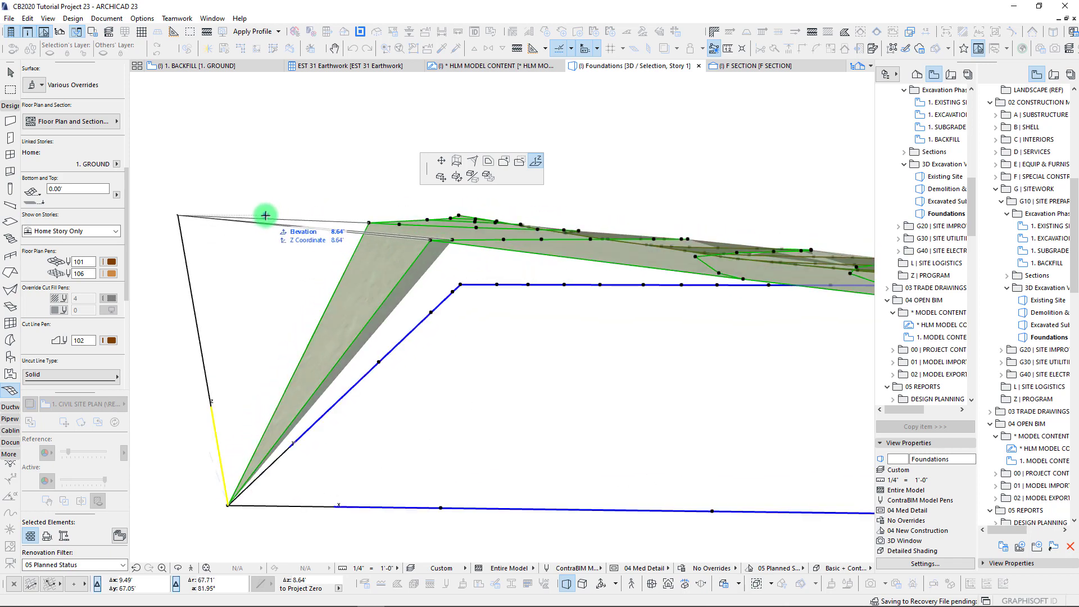
left_click(265, 215)
middle_click_drag(265, 216, 458, 337, "shift")
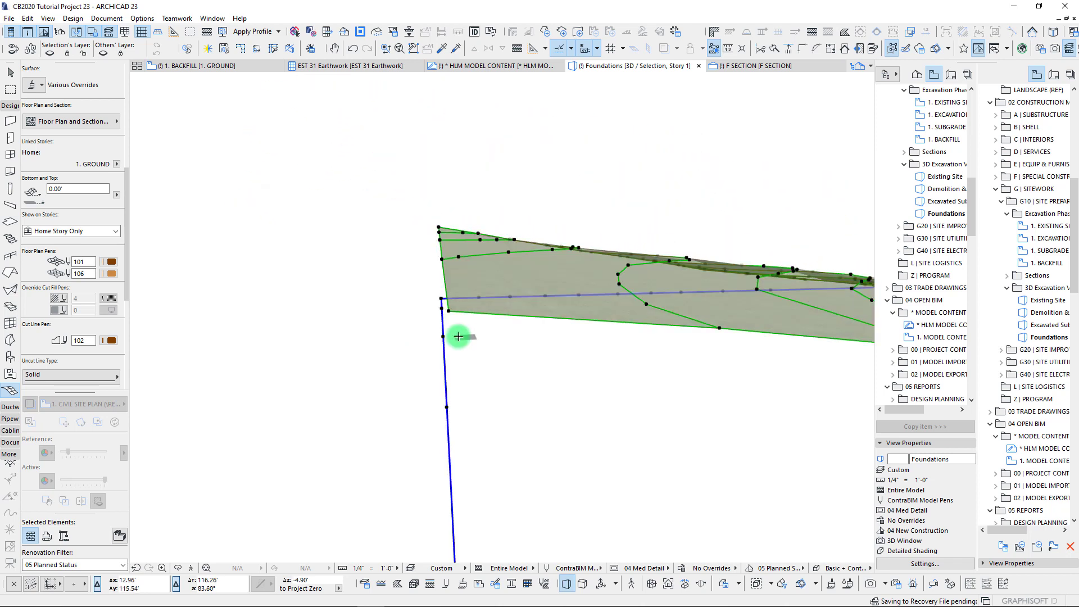
Raise further low corner vertices to new elevations, then orbit back overhead.
left_click(448, 308)
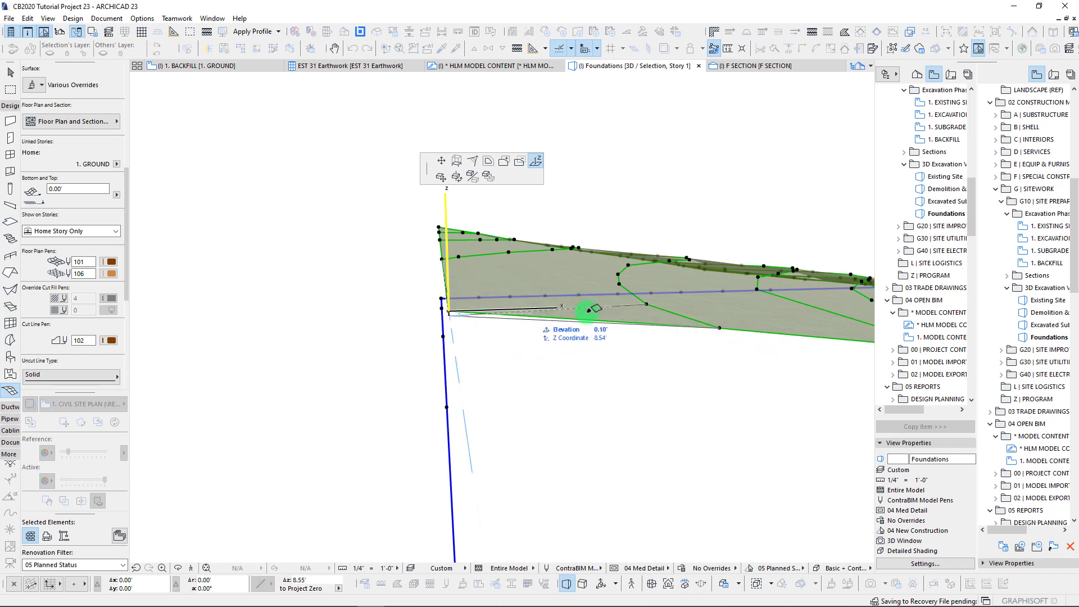
left_click(562, 304)
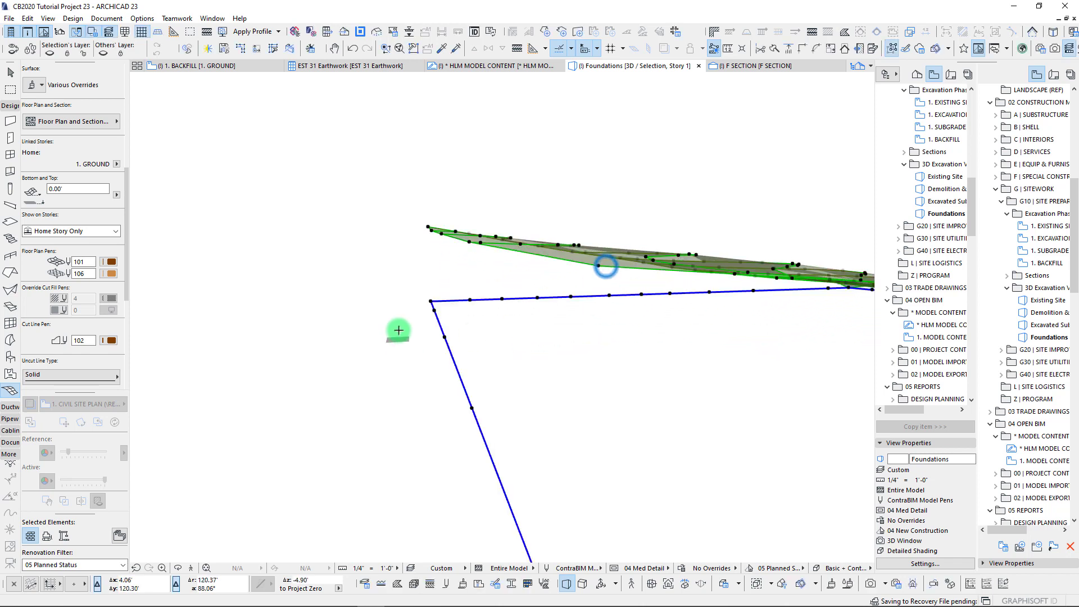
middle_click_drag(465, 330, 716, 453, "shift")
left_click(652, 402)
middle_click_drag(586, 399, 309, 234, "shift")
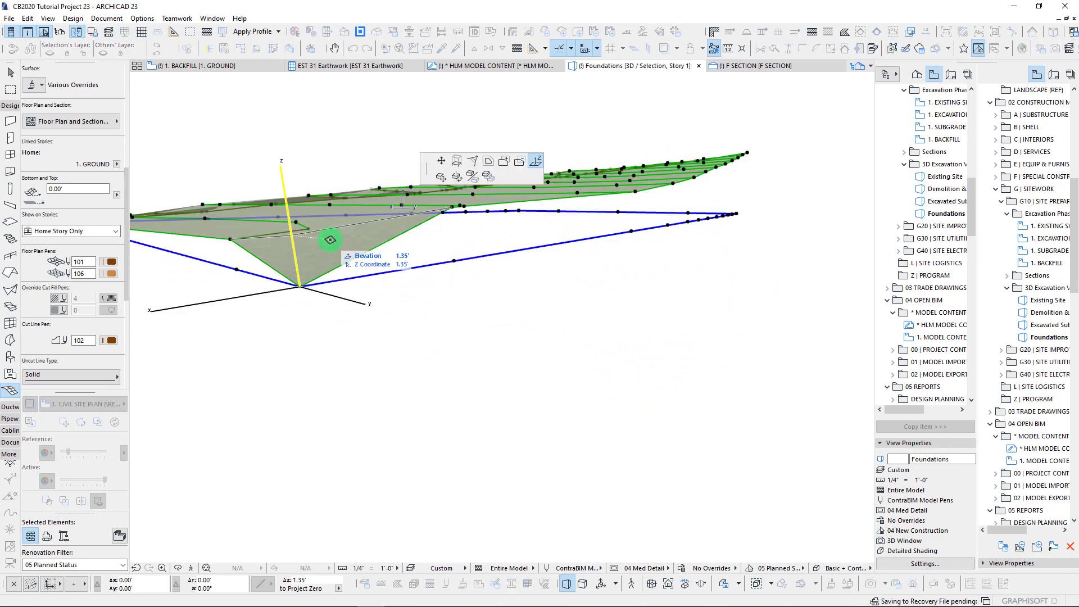
left_click(329, 246)
middle_click_drag(676, 192, 661, 304, "shift")
left_click(661, 303)
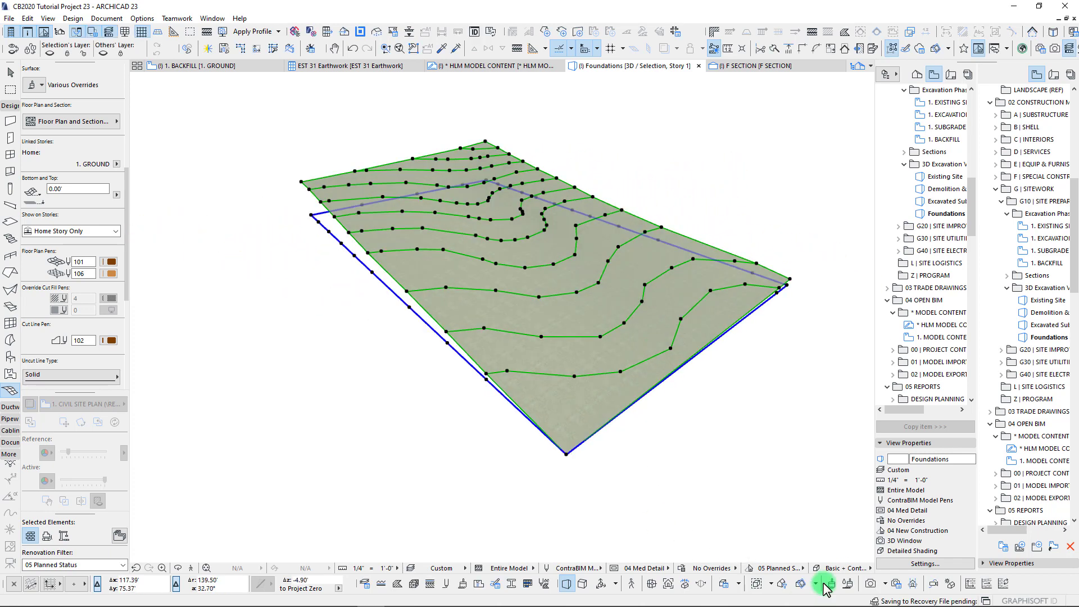
Try points-and-edges display, return to shaded, cut the terrain at Z 5.00', and select the mesh.
left_click(801, 583)
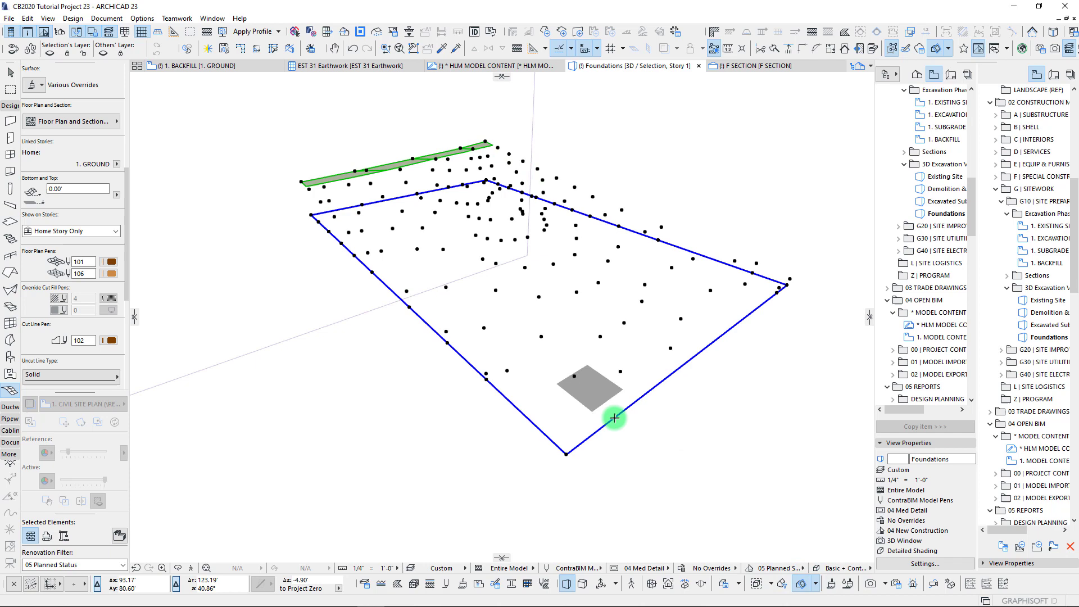
left_click(817, 587)
left_click(821, 569)
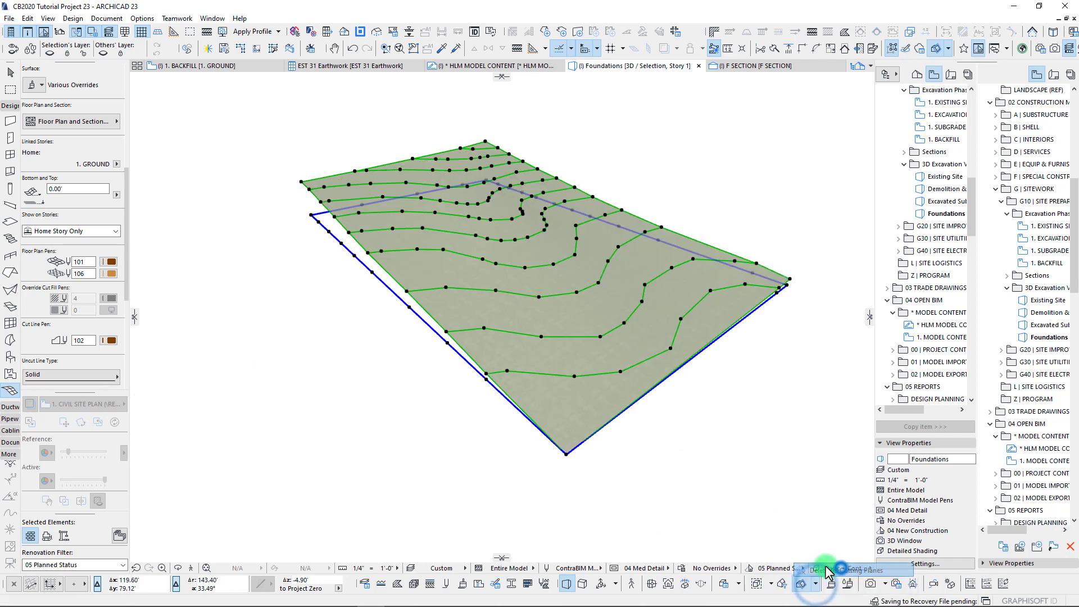
left_click(496, 77)
left_click_drag(495, 77, 504, 242)
left_click(510, 239)
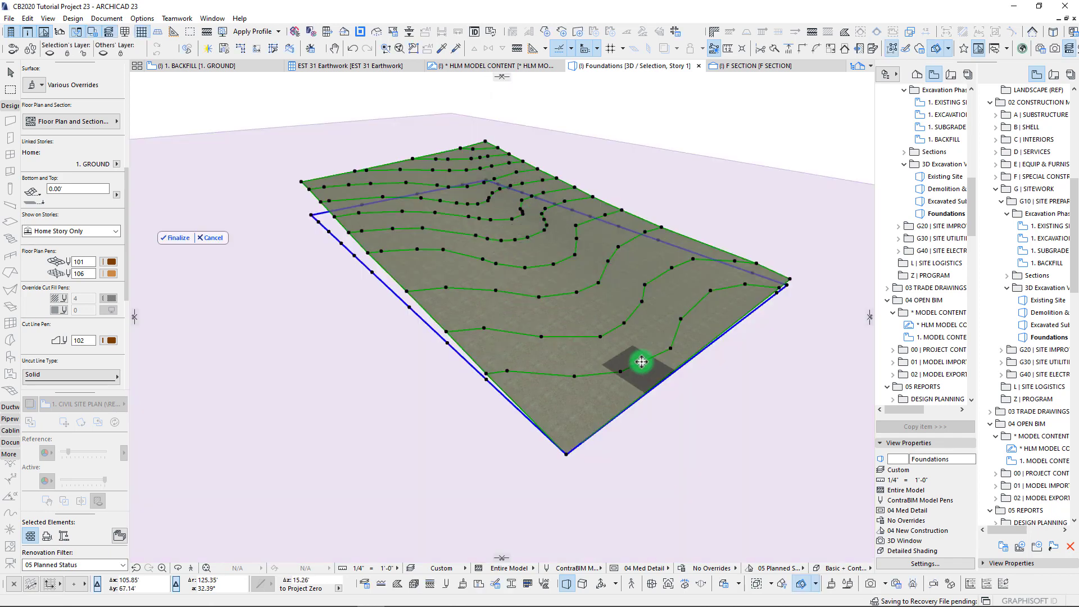
scroll(627, 215, "up", 5)
left_click(627, 216)
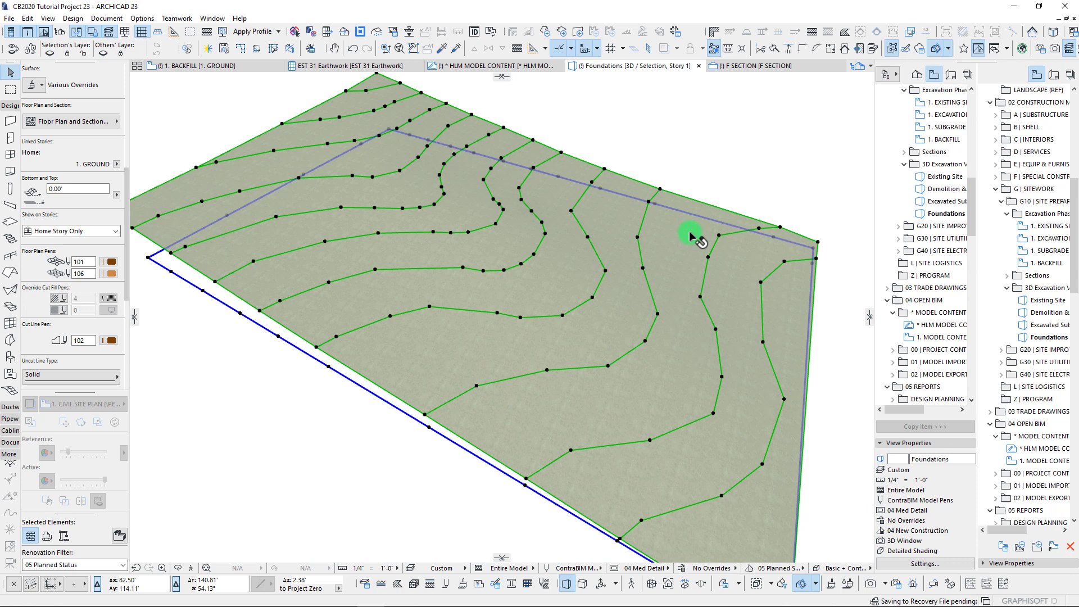
Deselect the mesh, switch the 3D style to Wireframe, and orbit the triangulated terrain.
right_click(682, 123)
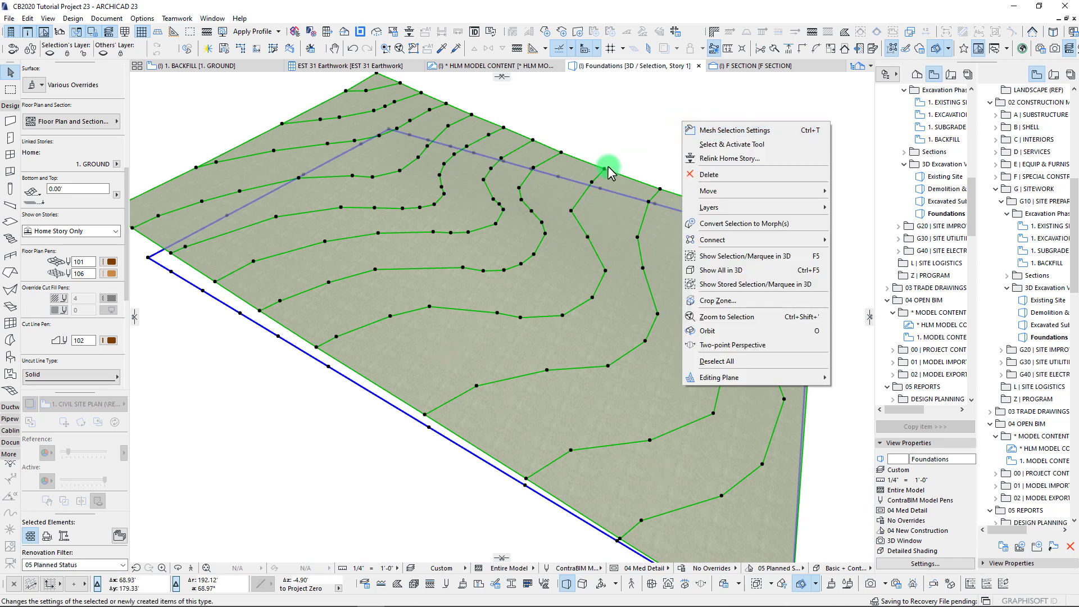
left_click(663, 92)
left_click(635, 113)
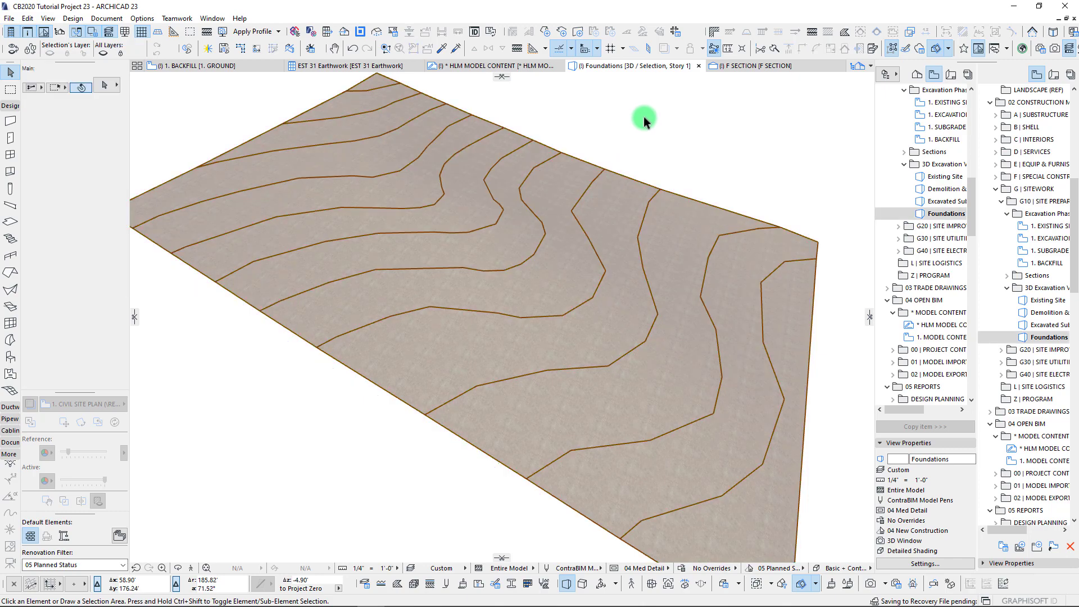
right_click(643, 117)
mouse_move(687, 122)
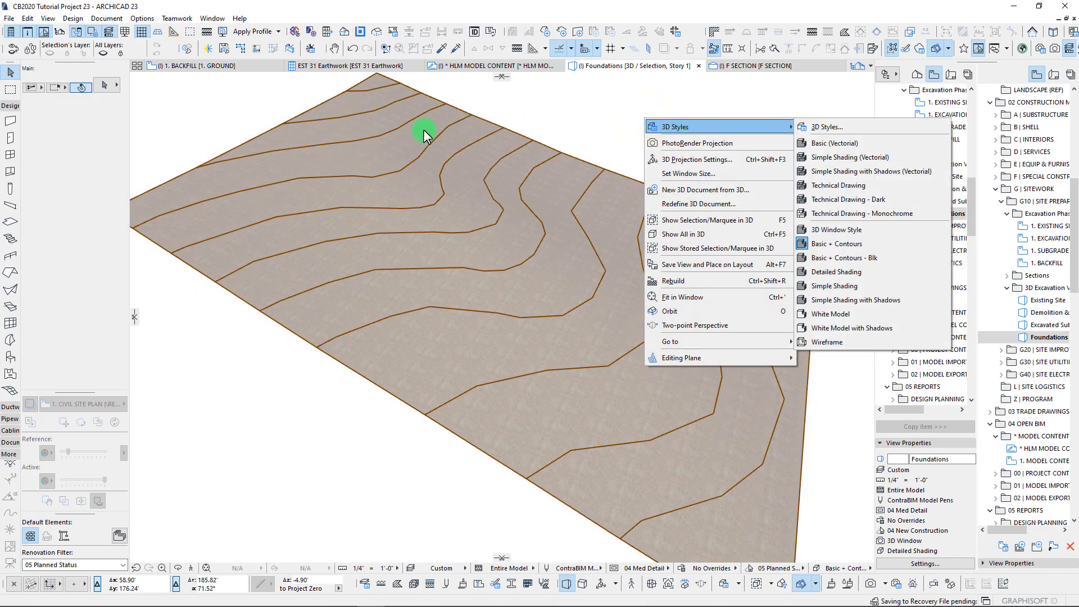
left_click(818, 341)
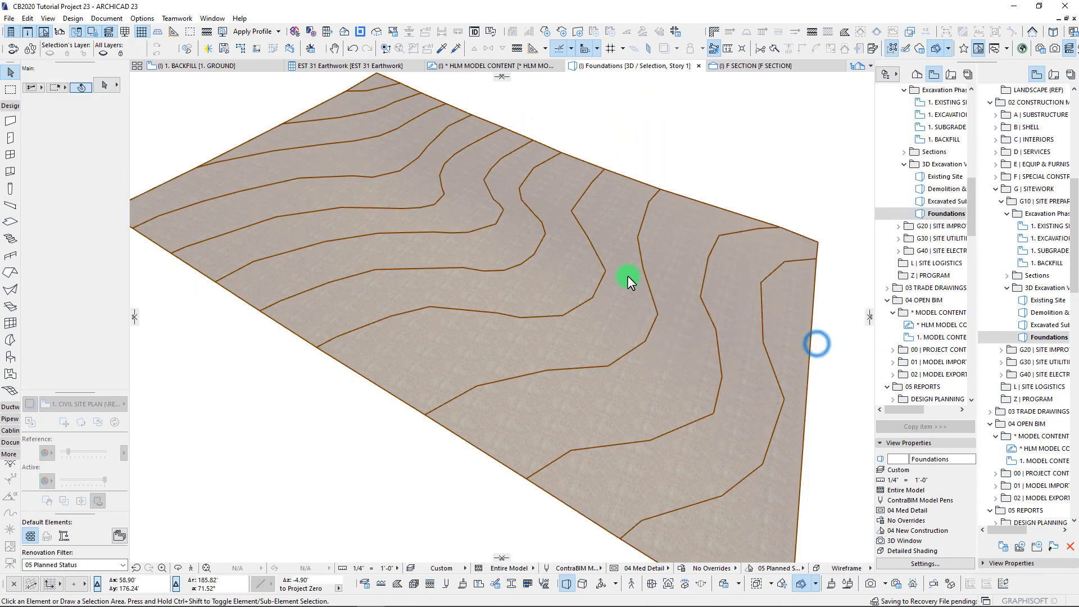
middle_click_drag(564, 257, 603, 164, "shift")
middle_click_drag(682, 360, 731, 158, "shift")
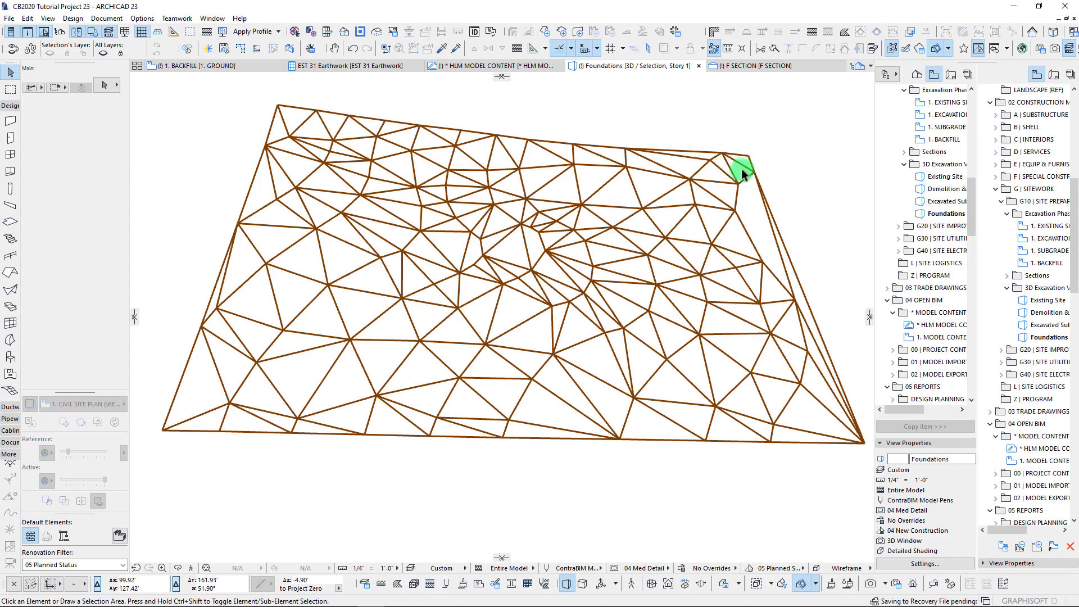
middle_click_drag(422, 328, 450, 284, "shift")
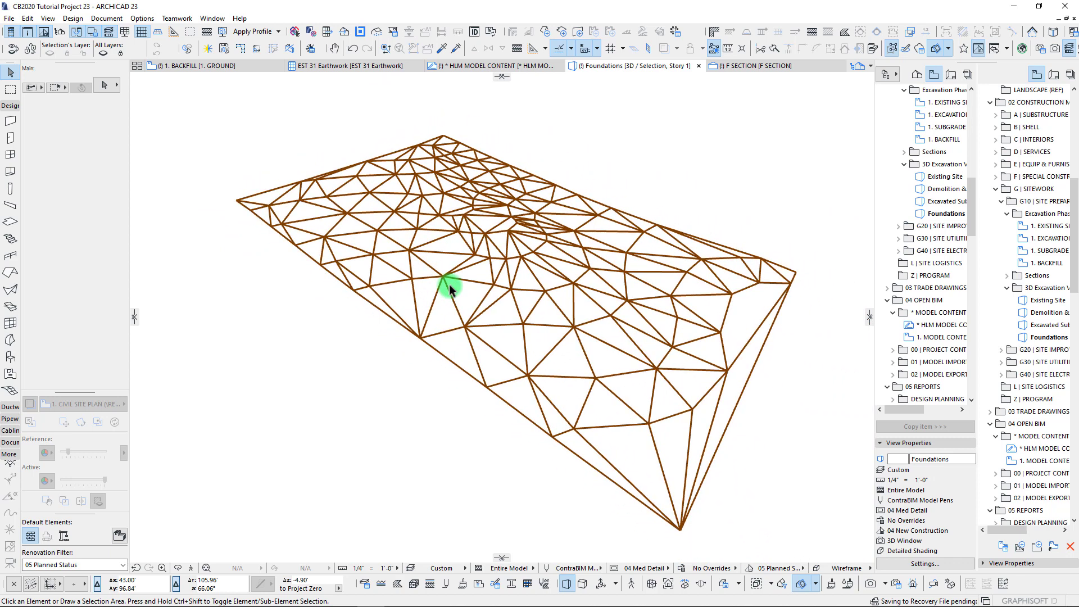
Apply the White Model with Shadows 3D style and nudge the terrain view.
right_click(302, 113)
mouse_move(360, 124)
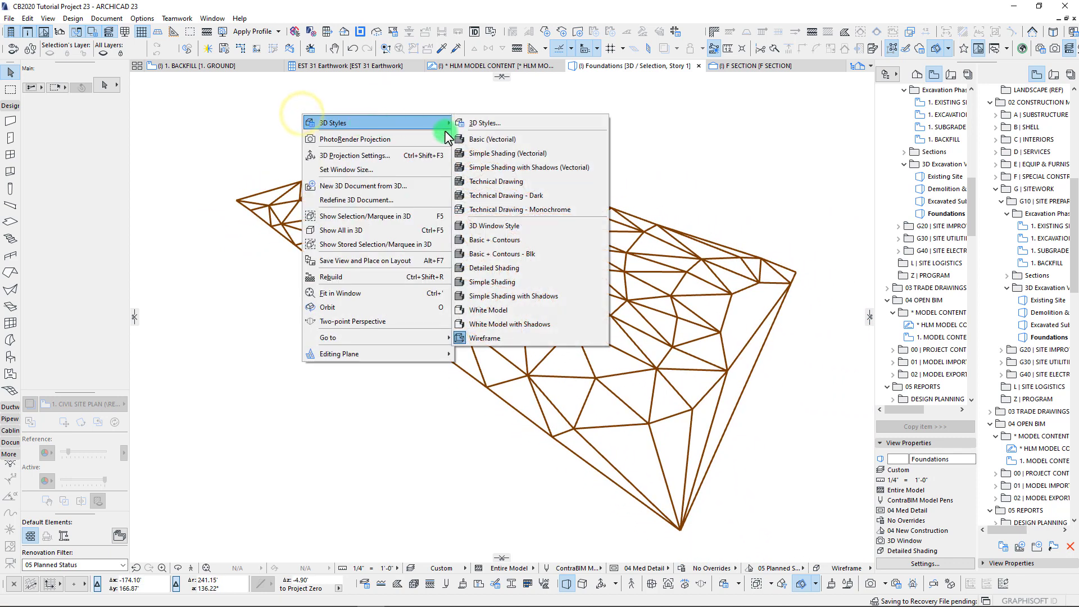
left_click(493, 326)
middle_click_drag(495, 223, 498, 223, "shift")
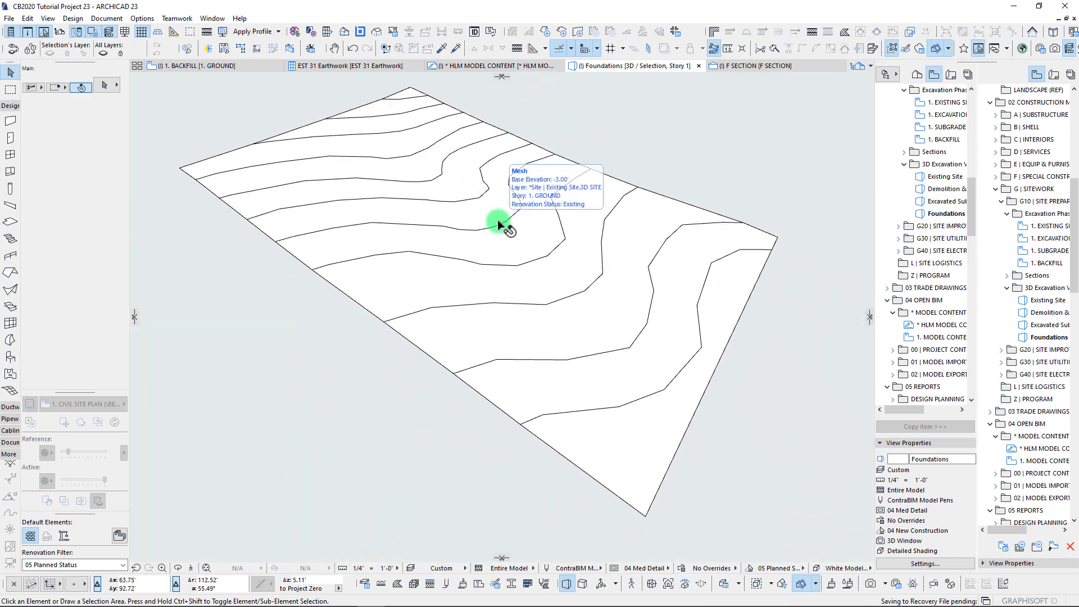
left_click(498, 222)
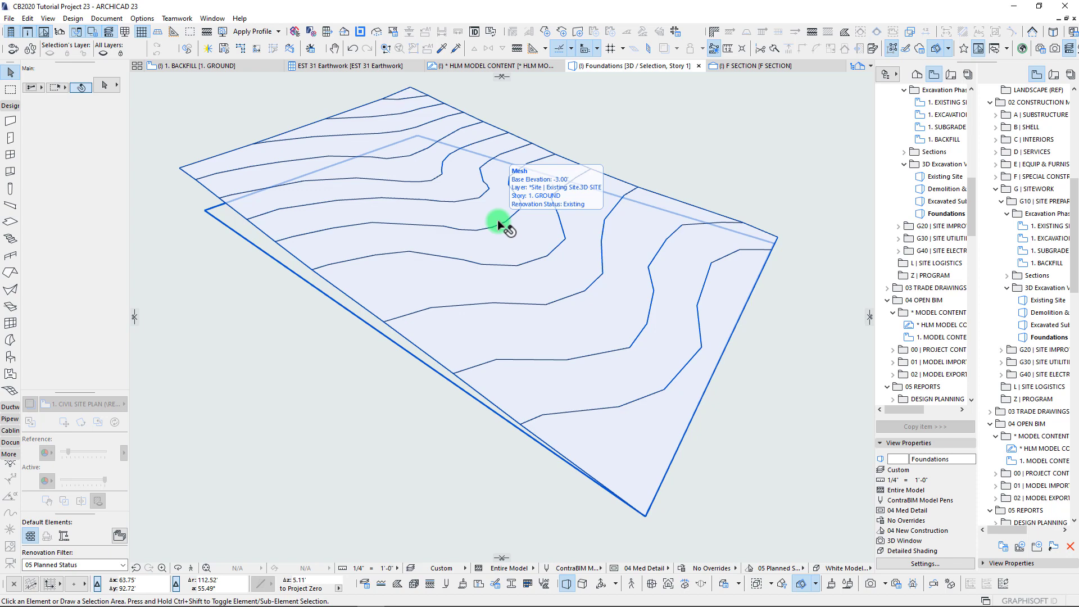
left_click(574, 113)
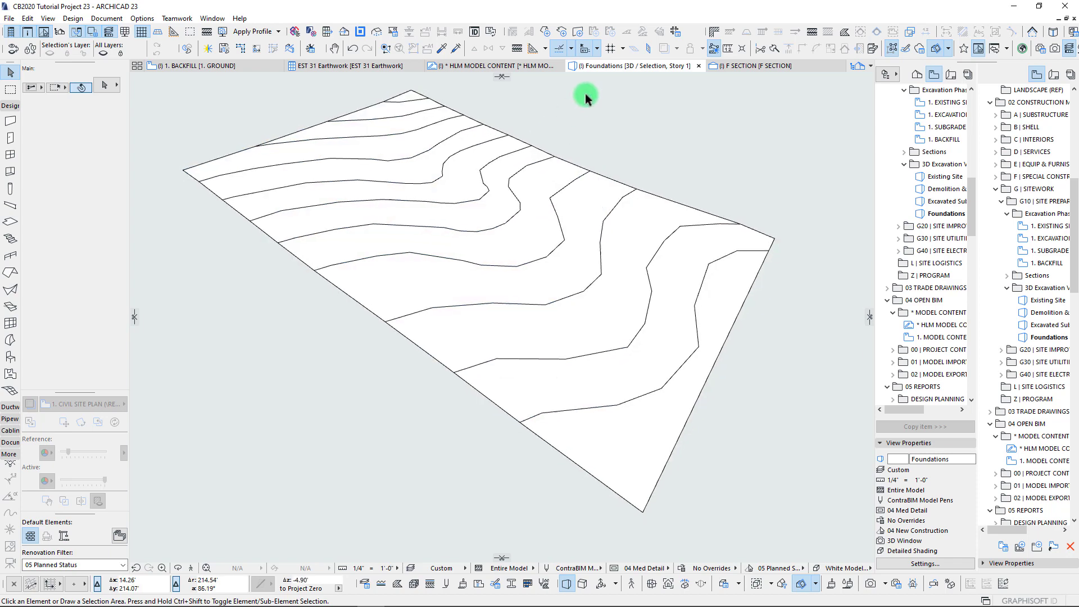